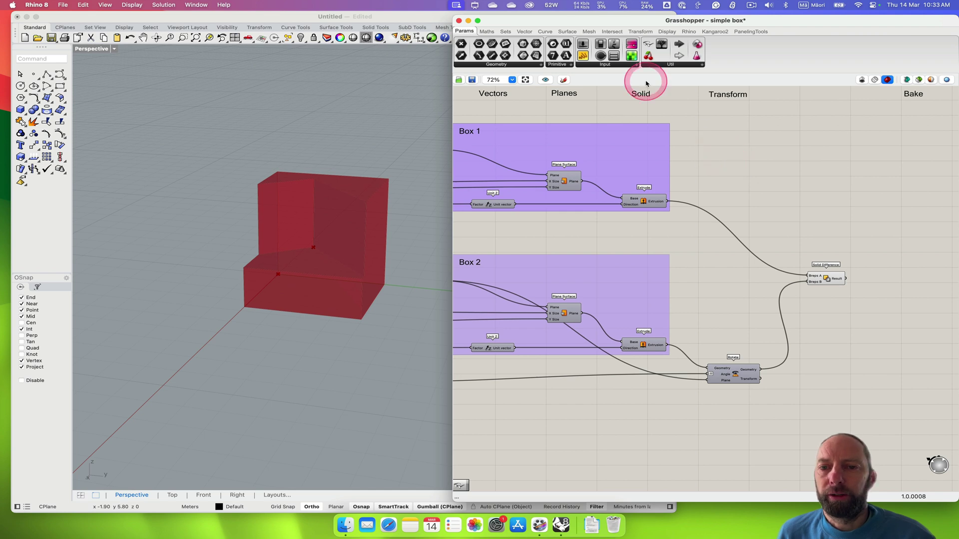
# Close the Grasshopper 'simple box' window, leaving Rhino's empty Perspective viewport
pyautogui.moveTo(732, 175); pyautogui.dragTo(835, 186, button='right')
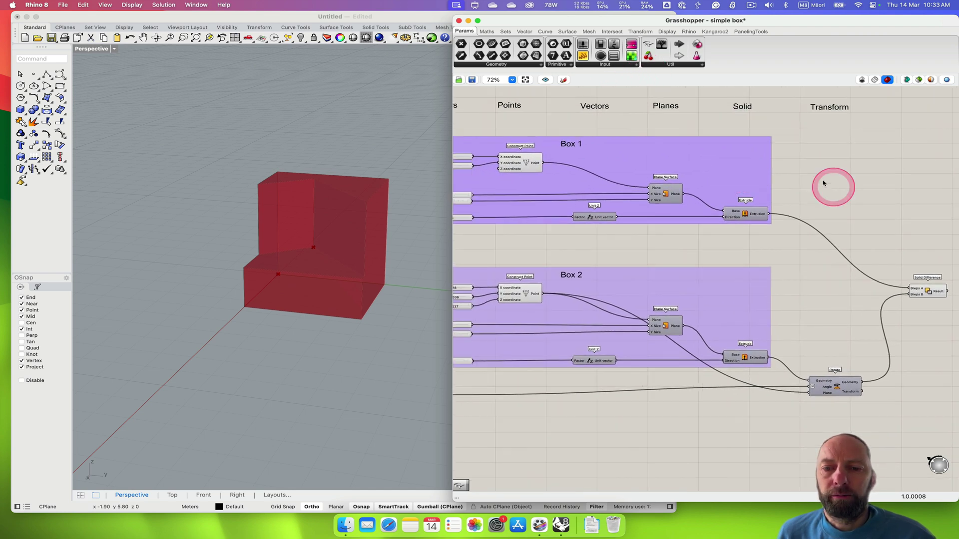
pyautogui.click(458, 21)
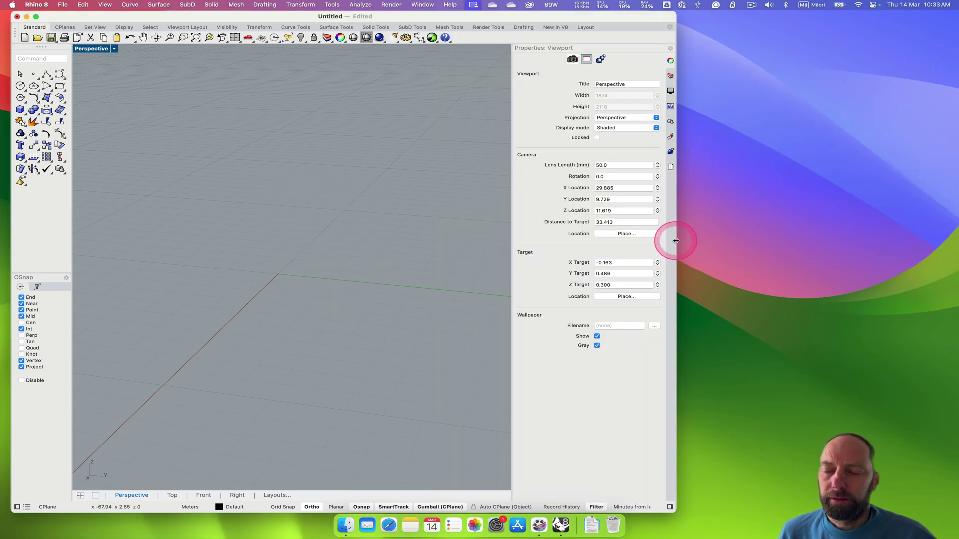
# Widen the Rhino window to the screen edge and show the Materials panel
pyautogui.moveTo(676, 241); pyautogui.dragTo(955, 238)
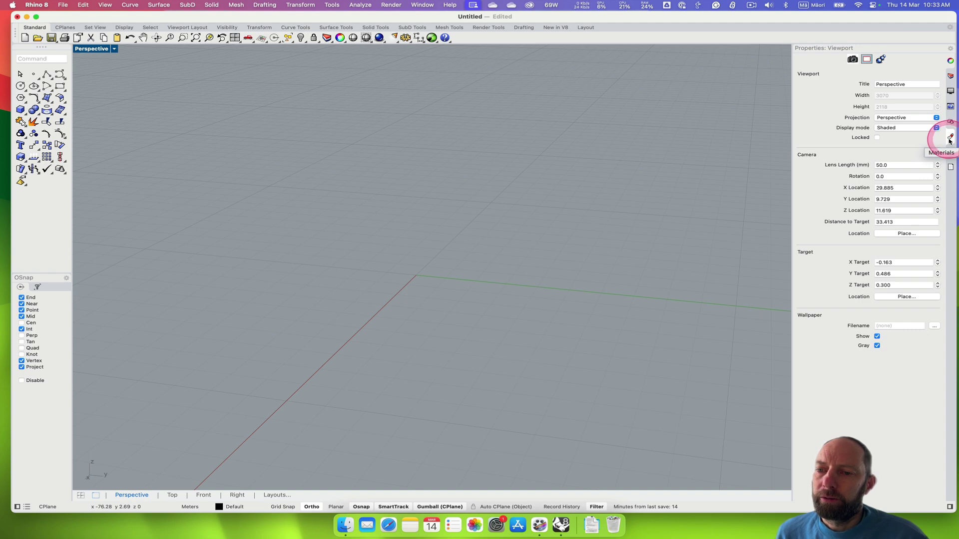
pyautogui.click(949, 139)
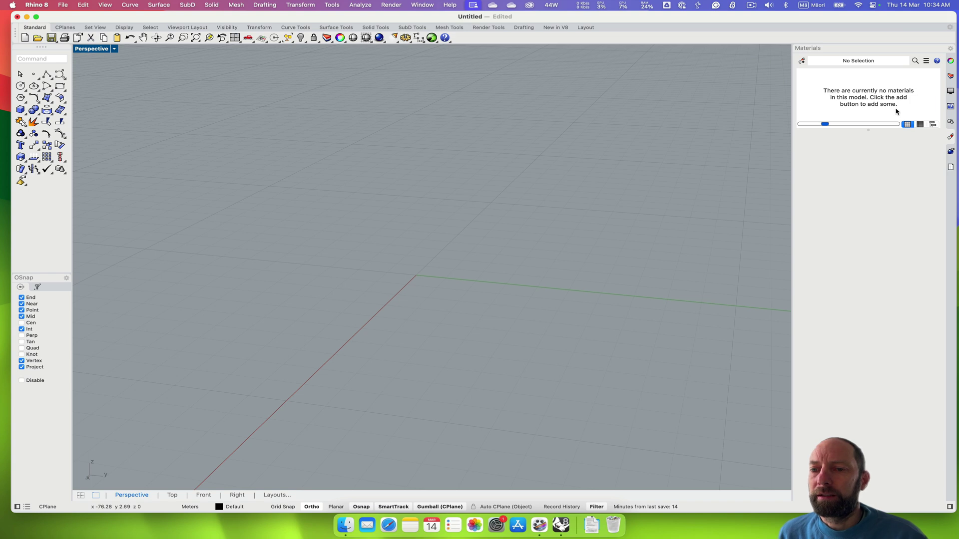
# Add a Glass material (100% clarity, IOR 1.52) to the model's materials
pyautogui.click(801, 61)
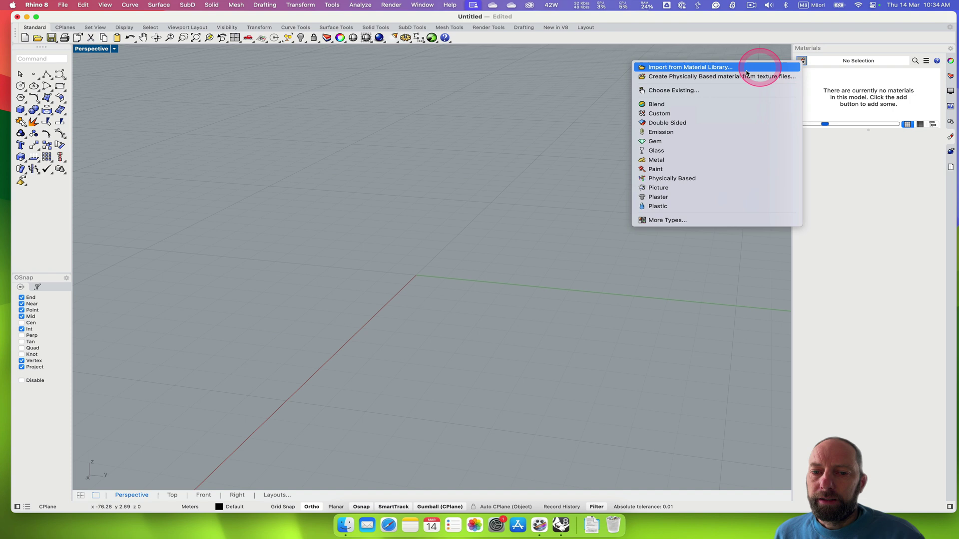
pyautogui.click(656, 150)
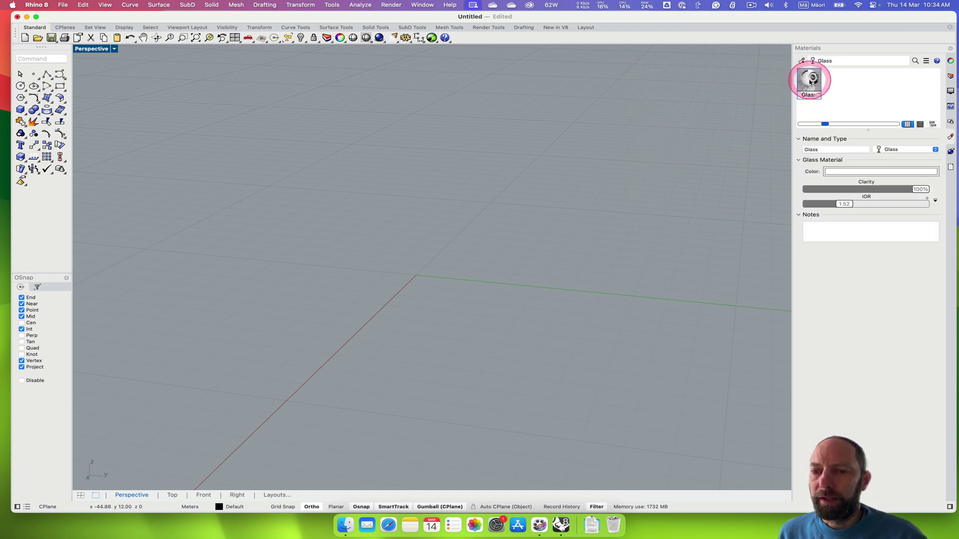
pyautogui.click(801, 61)
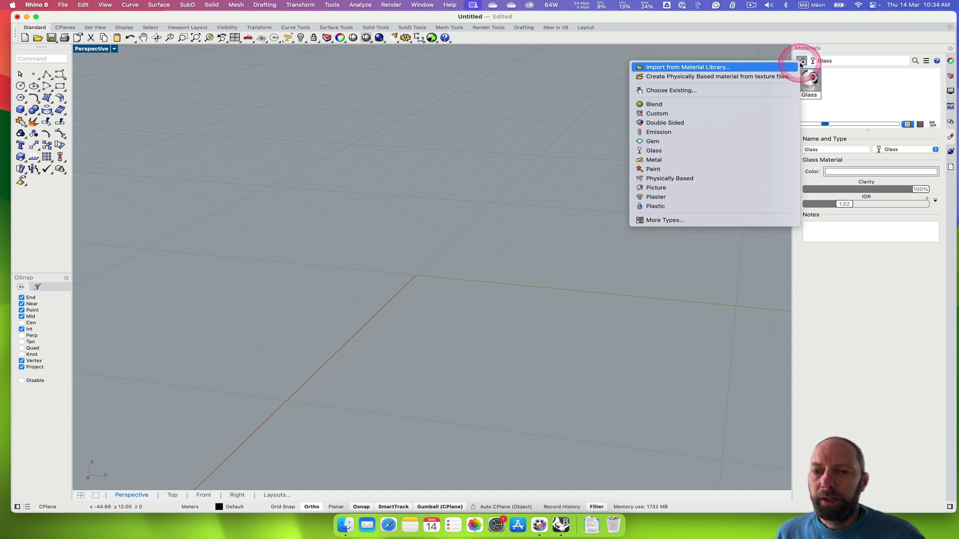
pyautogui.click(691, 70)
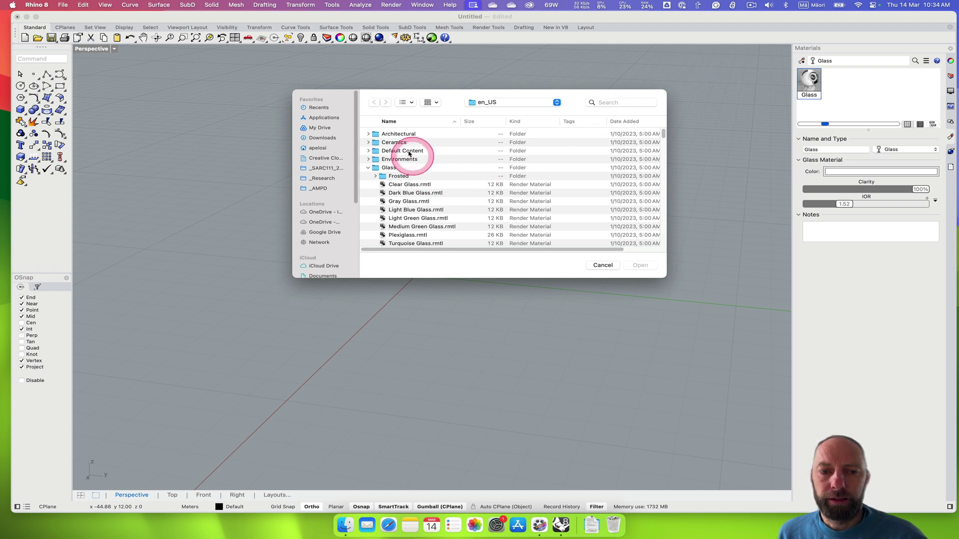
pyautogui.scroll(-2, 415, 179)
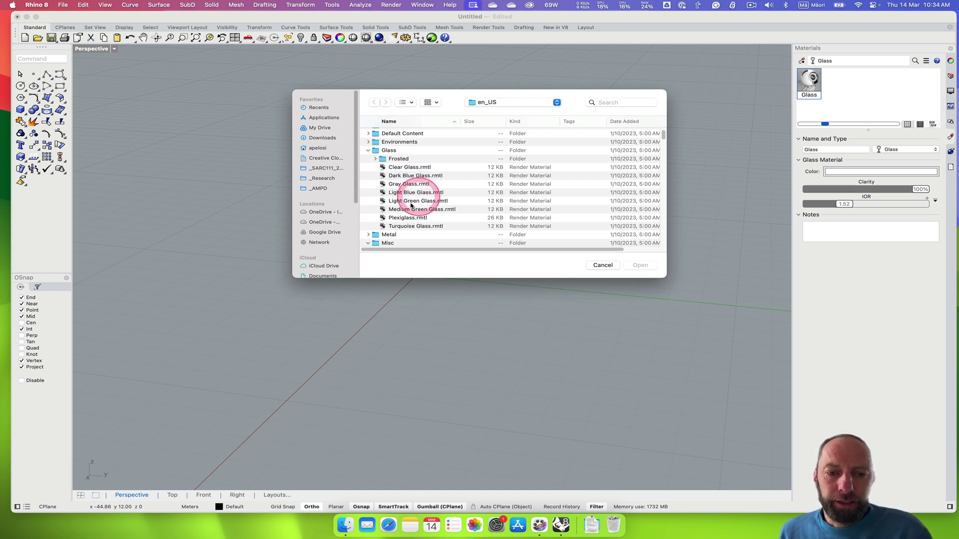
pyautogui.scroll(-1, 489, 196)
pyautogui.scroll(-3, 482, 194)
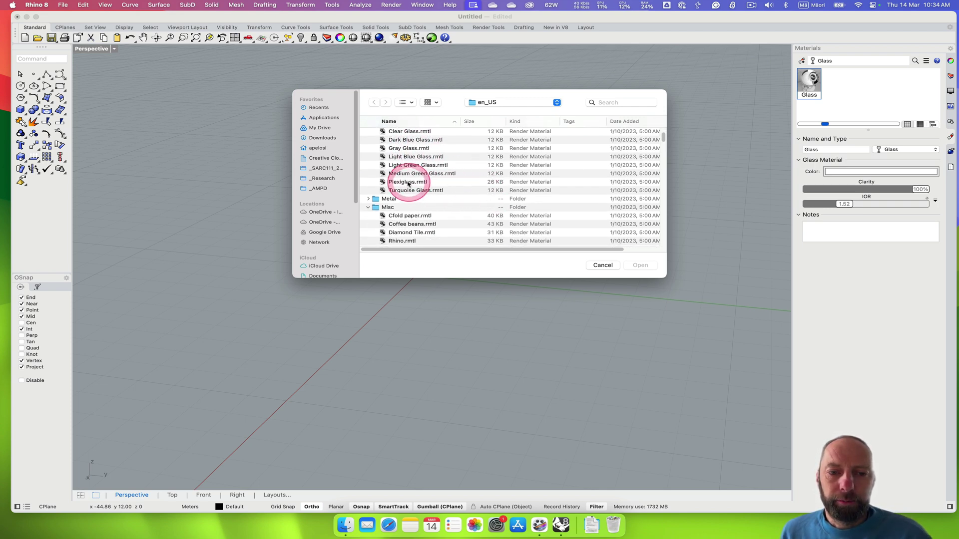
pyautogui.scroll(-1, 505, 205)
pyautogui.scroll(-3, 509, 207)
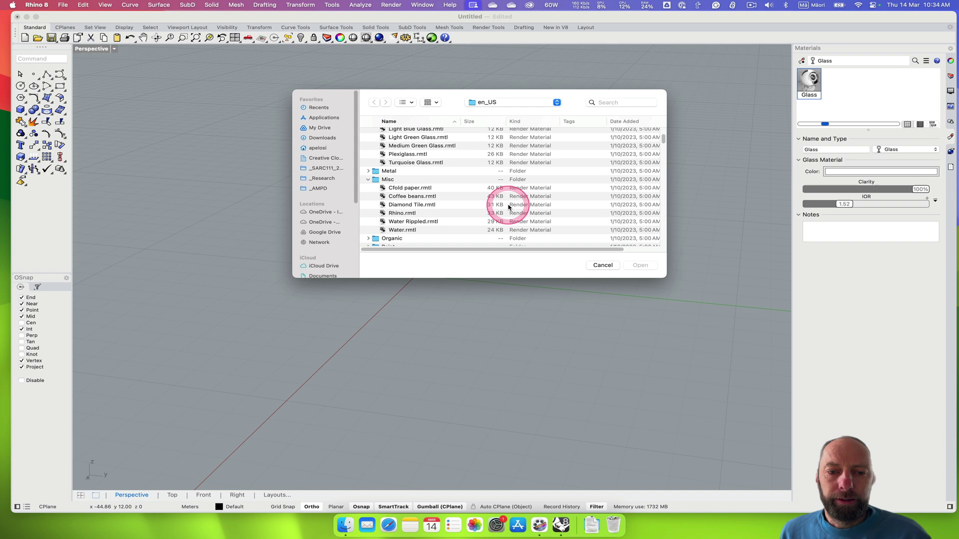
pyautogui.scroll(-2, 509, 207)
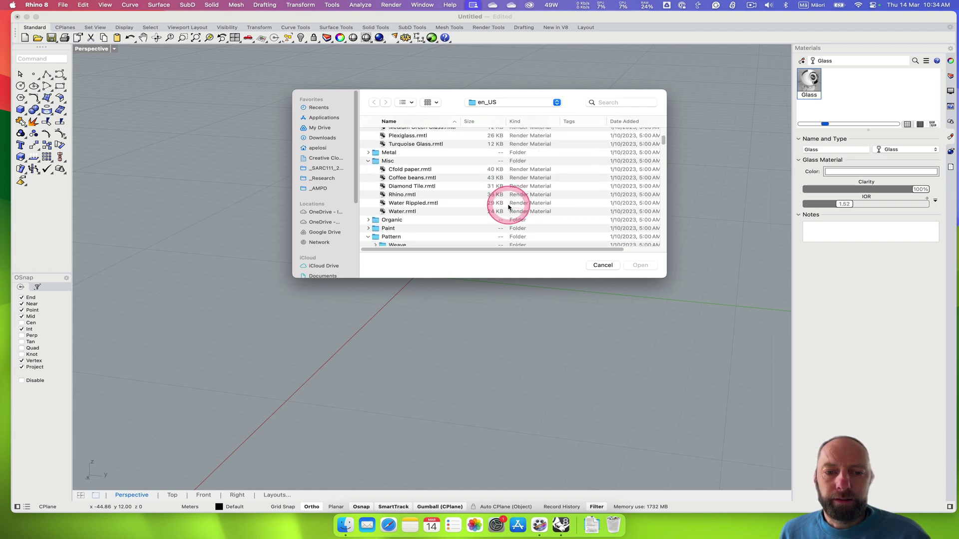
pyautogui.scroll(6, 508, 207)
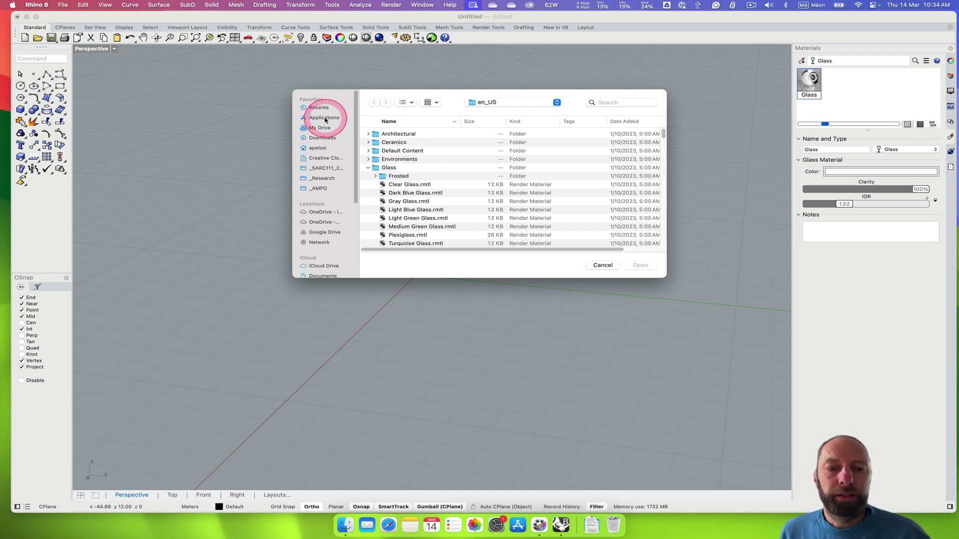
# Add a Paint material beside Glass and make it fully matte at 0% gloss
pyautogui.click(601, 265)
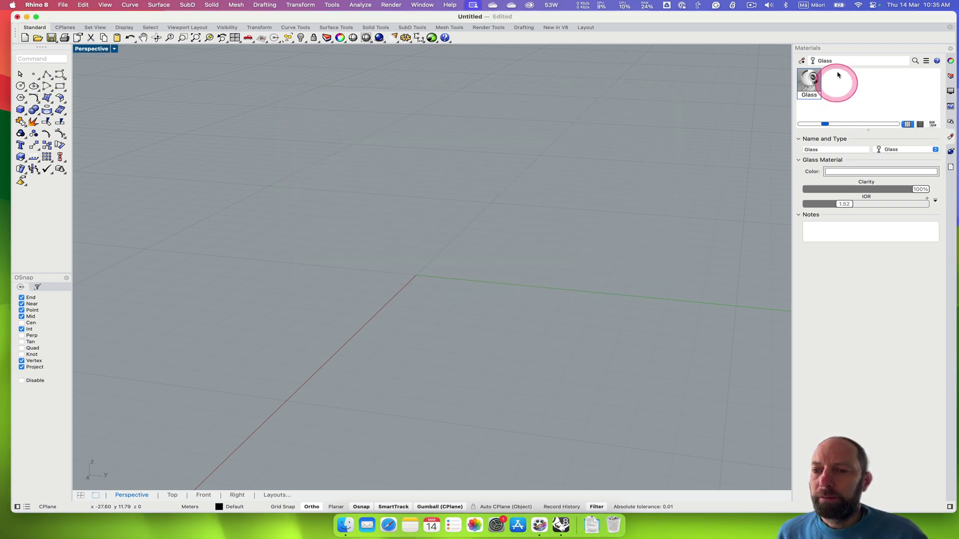
pyautogui.click(802, 62)
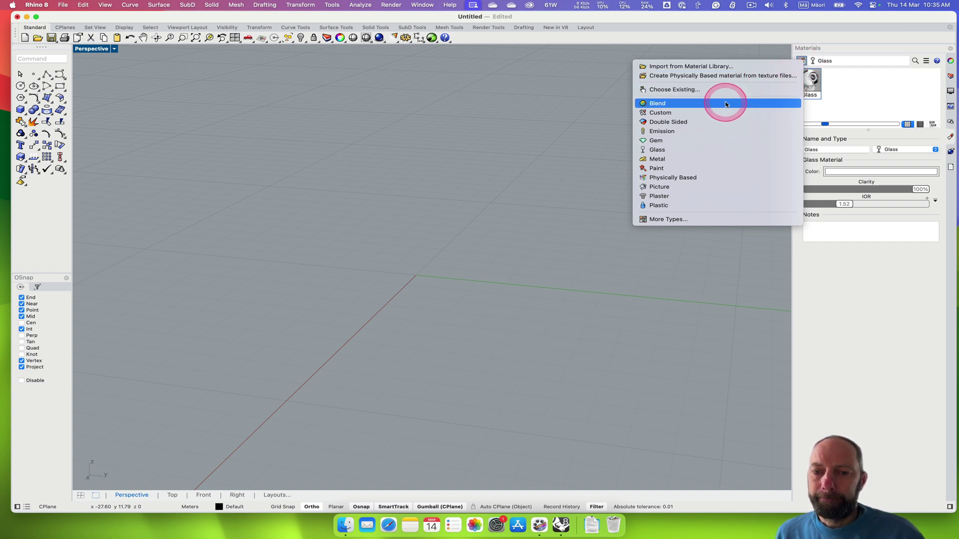
pyautogui.click(662, 170)
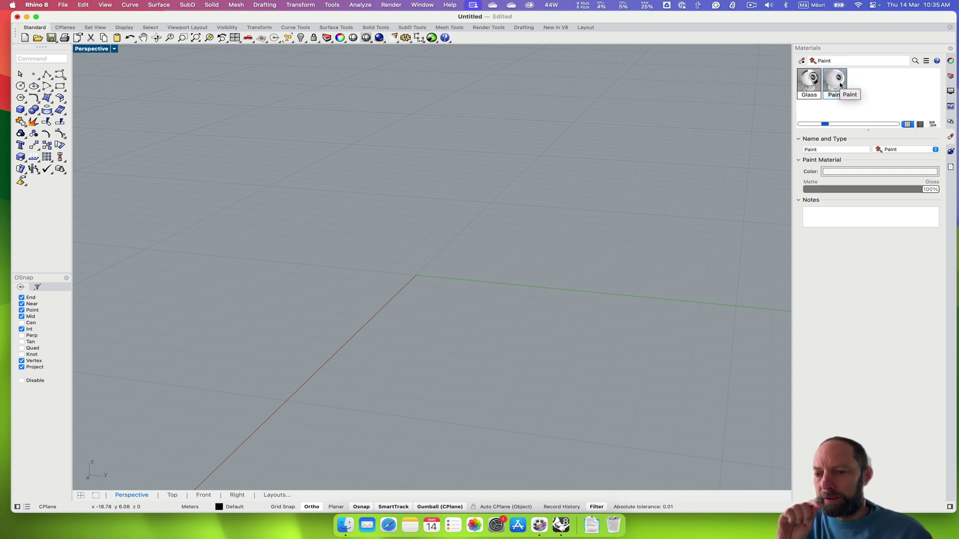
pyautogui.click(875, 104)
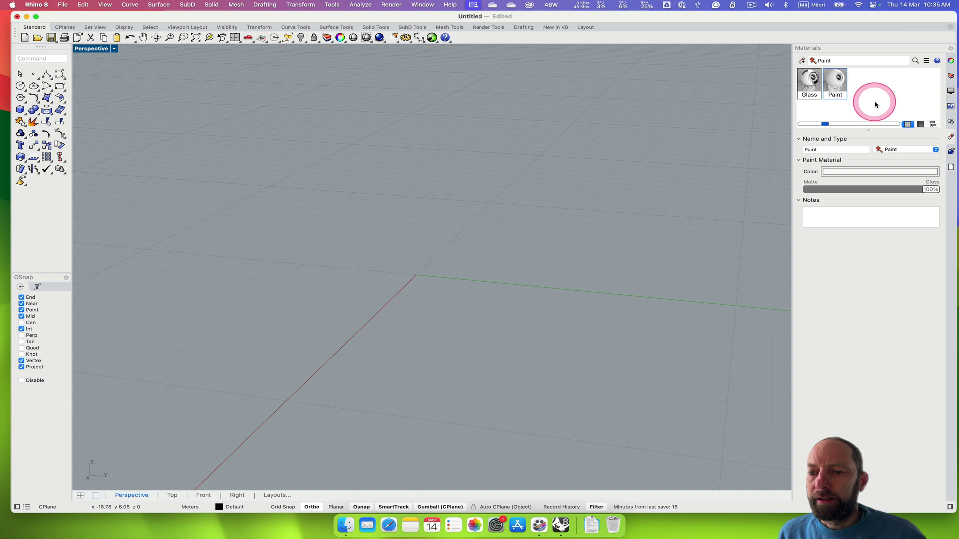
pyautogui.click(873, 171)
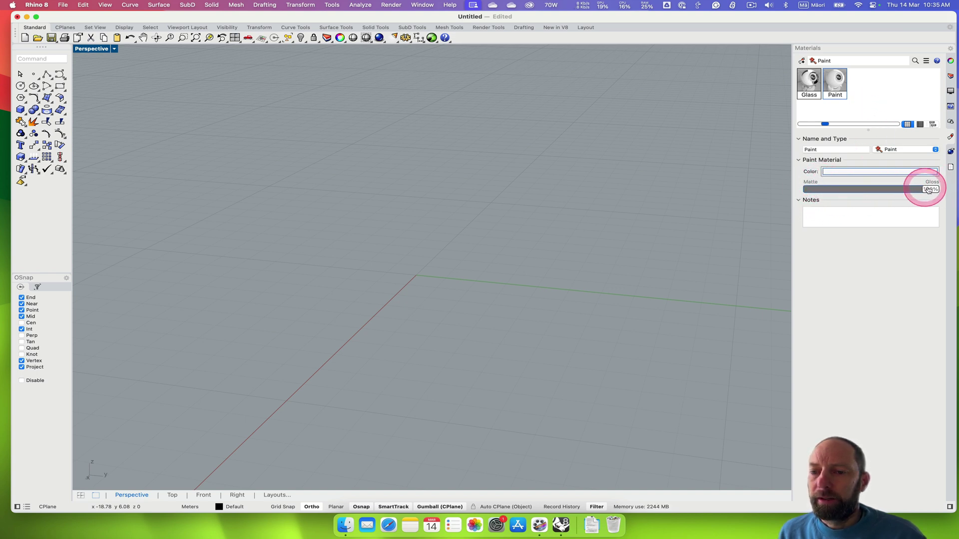
pyautogui.moveTo(930, 189); pyautogui.dragTo(808, 189)
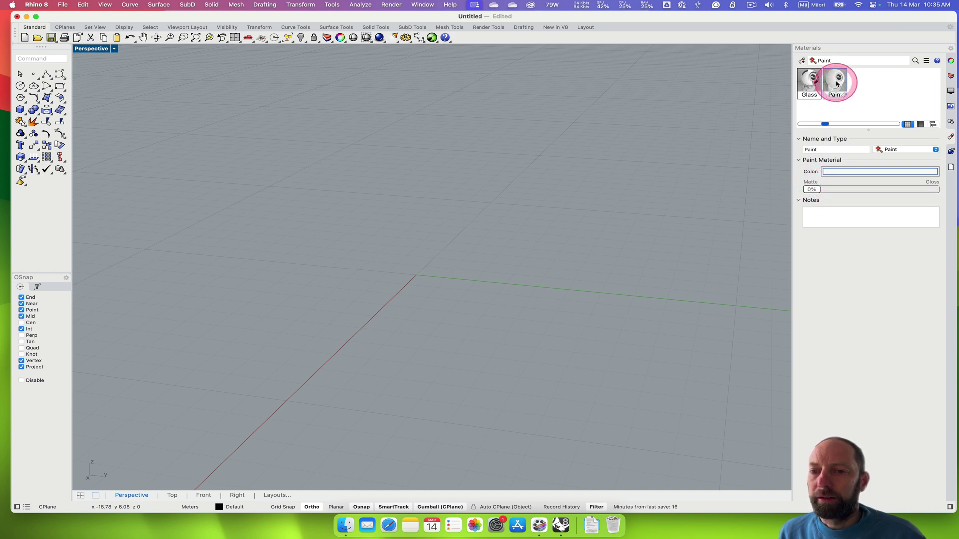
pyautogui.moveTo(836, 85); pyautogui.dragTo(834, 92)
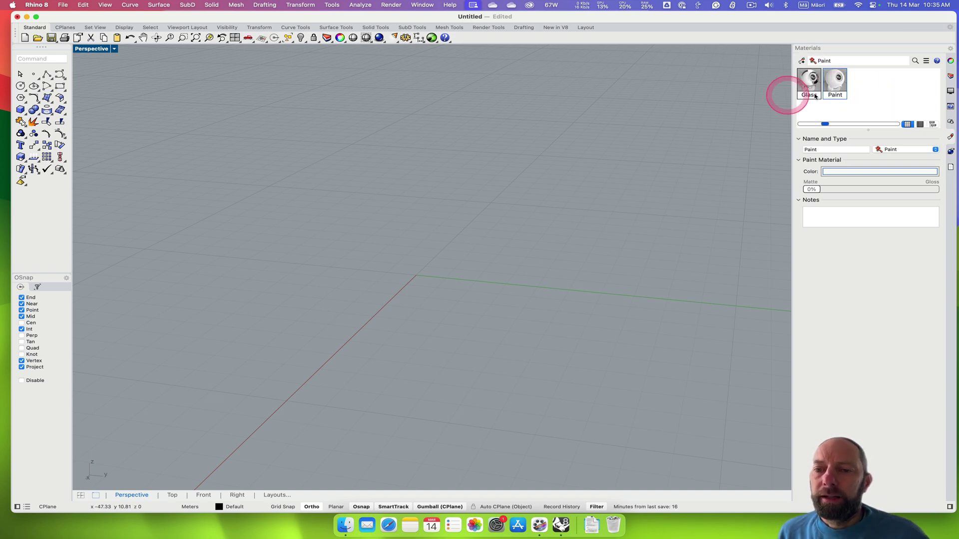
# Reopen the simple box definition in Grasshopper beside a narrowed Rhino window
pyautogui.click(431, 40)
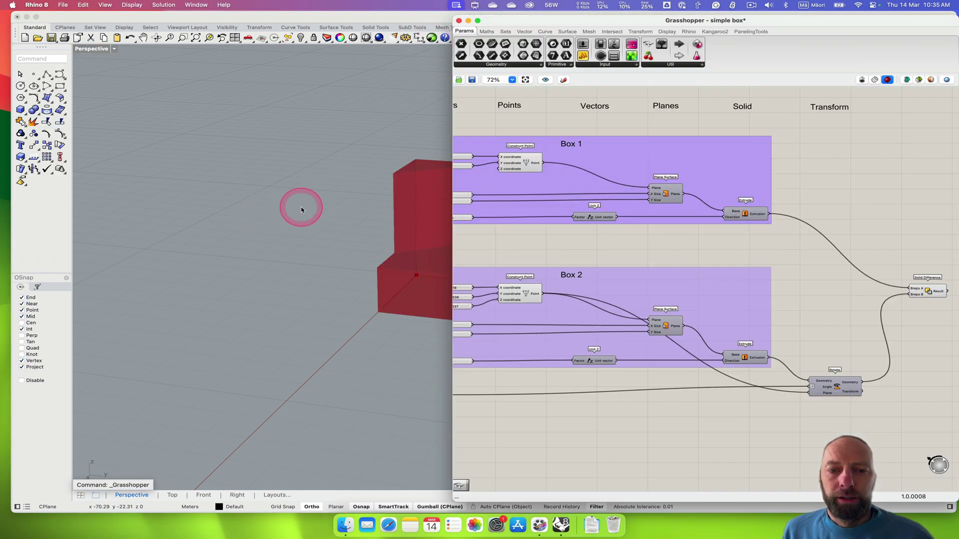
pyautogui.moveTo(301, 207); pyautogui.dragTo(223, 214, button='right')
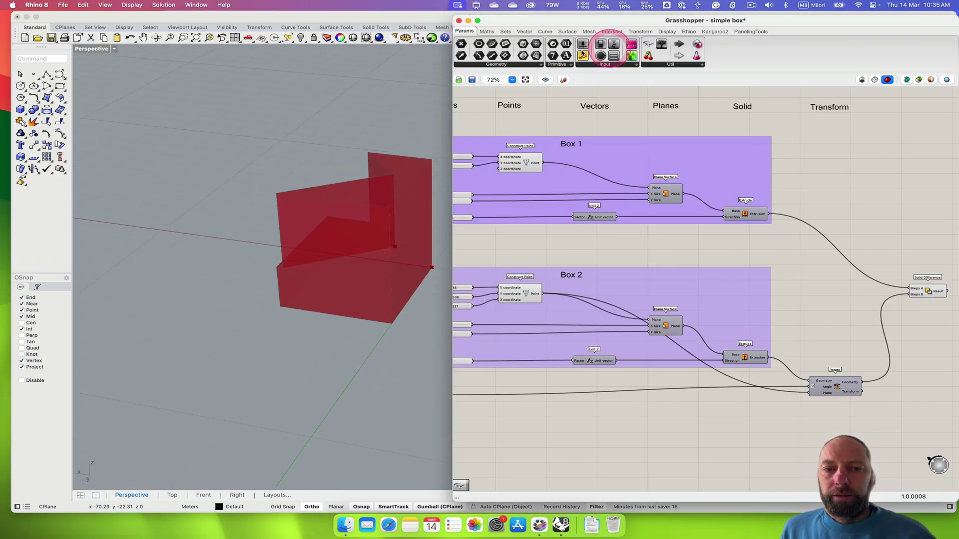
pyautogui.click(607, 29)
pyautogui.moveTo(601, 22); pyautogui.dragTo(591, 177)
pyautogui.click(952, 108)
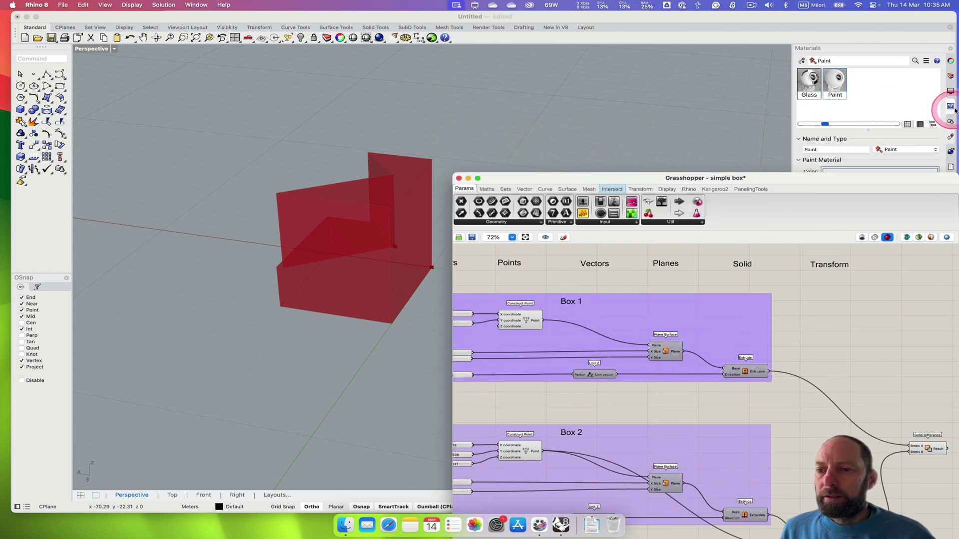
pyautogui.click(955, 99)
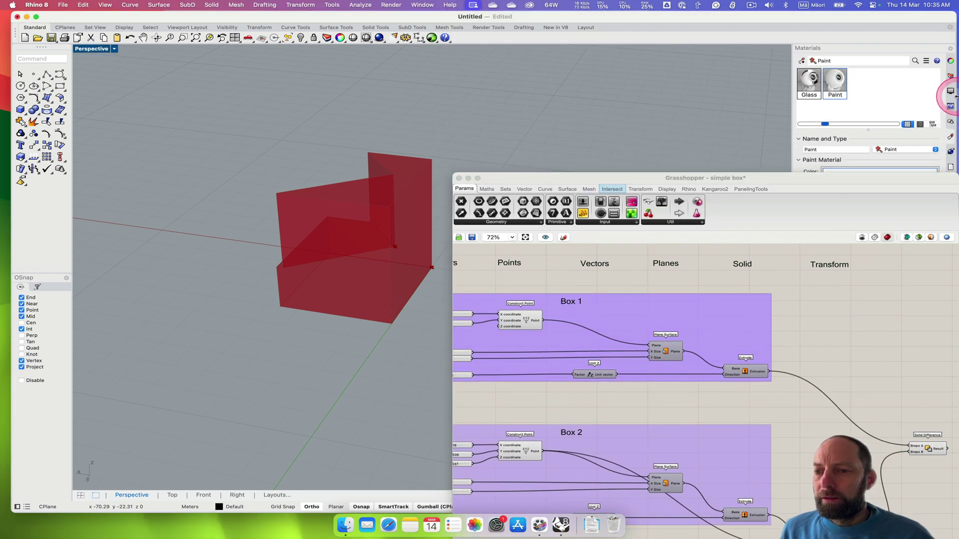
pyautogui.moveTo(954, 96); pyautogui.dragTo(625, 100)
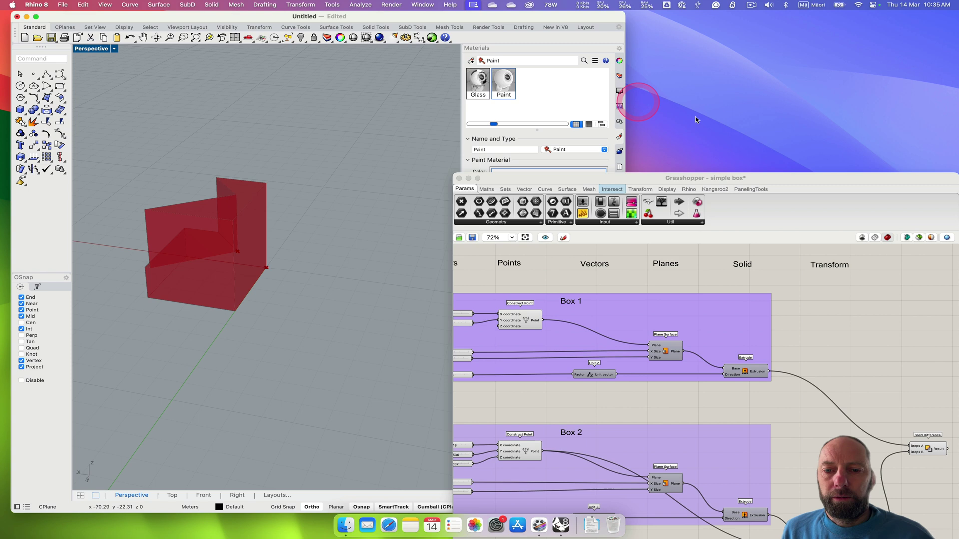
pyautogui.click(796, 181)
pyautogui.moveTo(800, 178); pyautogui.dragTo(775, 18)
# Select the Solid Difference component to preview its L-shaped result in the viewport
pyautogui.scroll(-5, 815, 198)
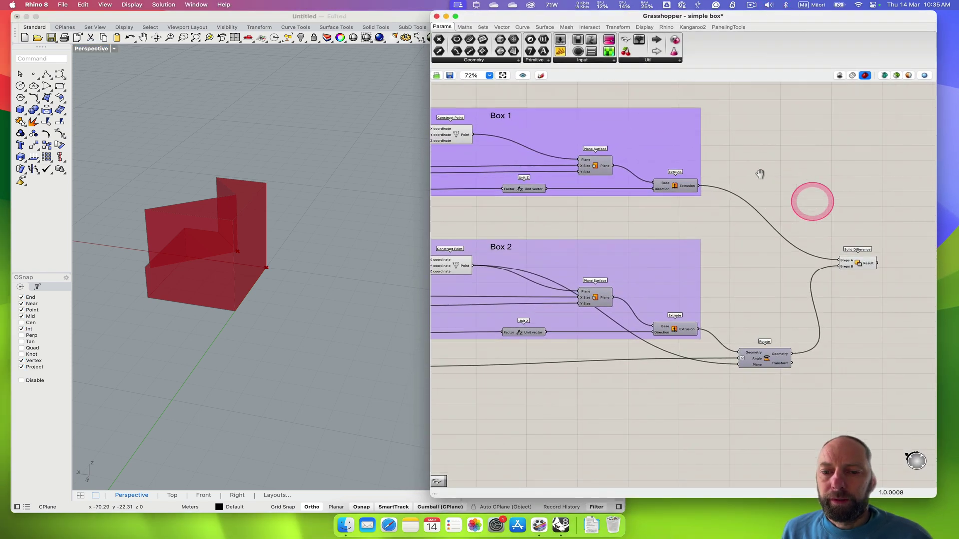
pyautogui.scroll(5, 747, 298)
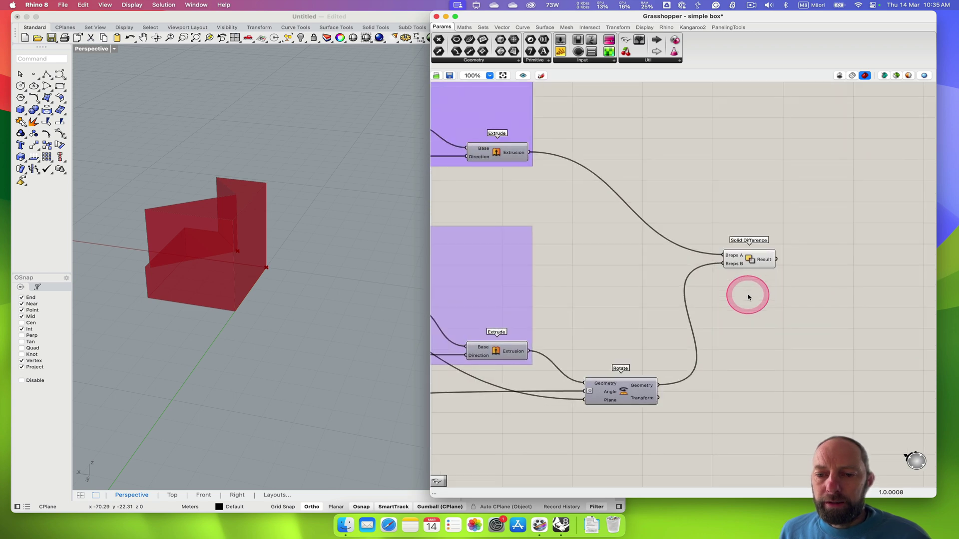
pyautogui.click(750, 260)
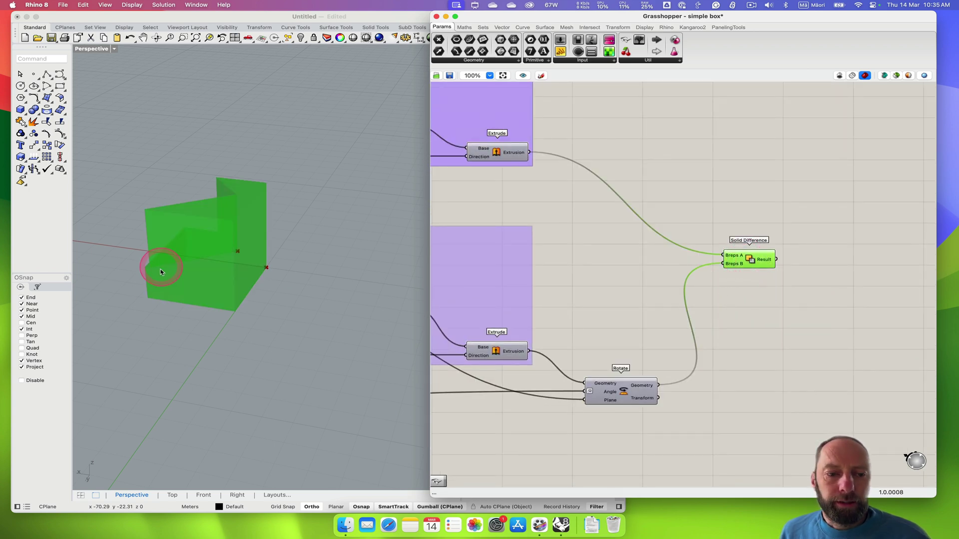
pyautogui.moveTo(148, 294); pyautogui.dragTo(214, 289, button='right')
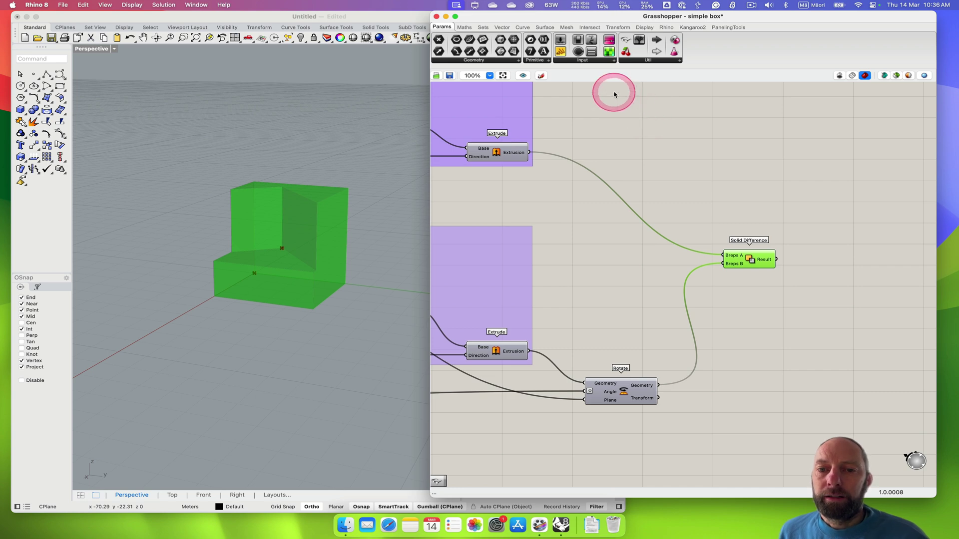
# Add a Custom Preview component and feed it the Solid Difference result
pyautogui.click(644, 28)
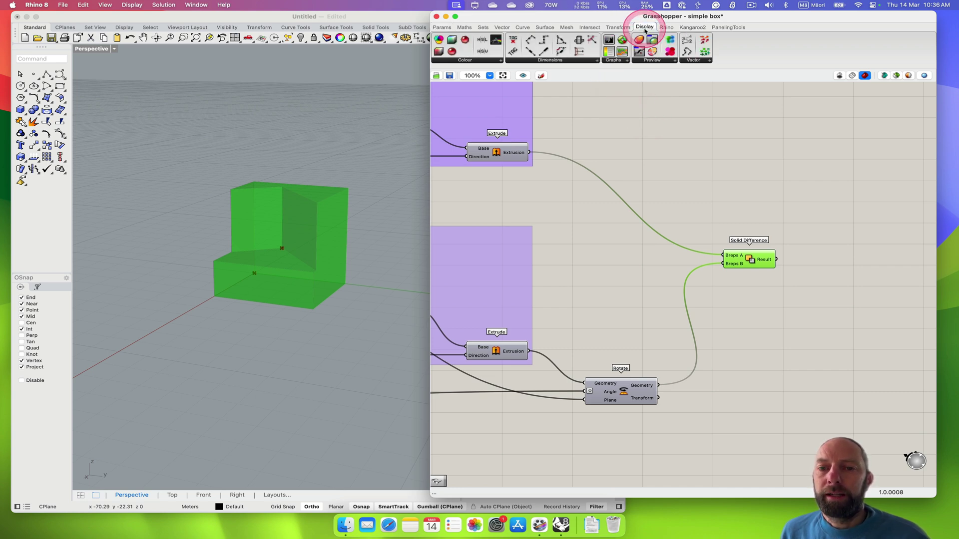
pyautogui.click(650, 61)
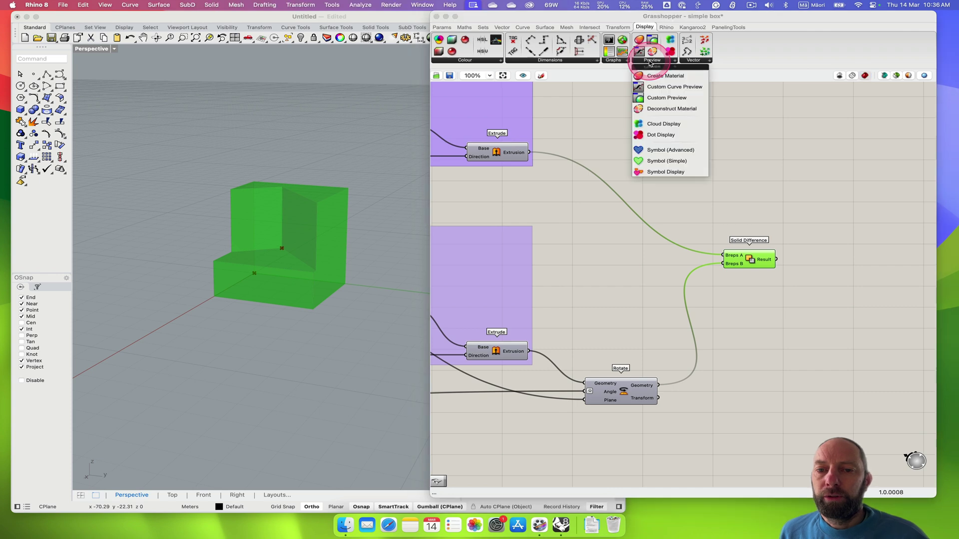
pyautogui.click(663, 98)
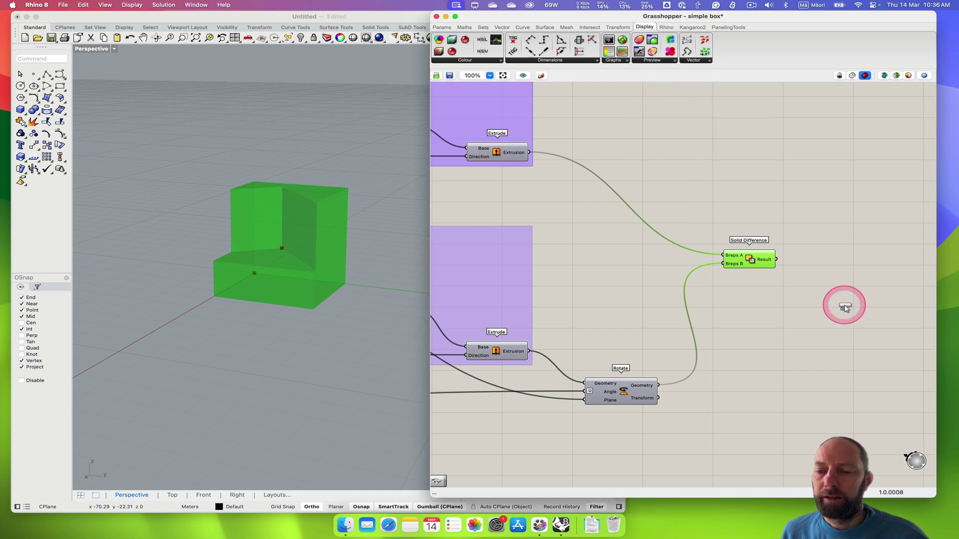
pyautogui.click(855, 265)
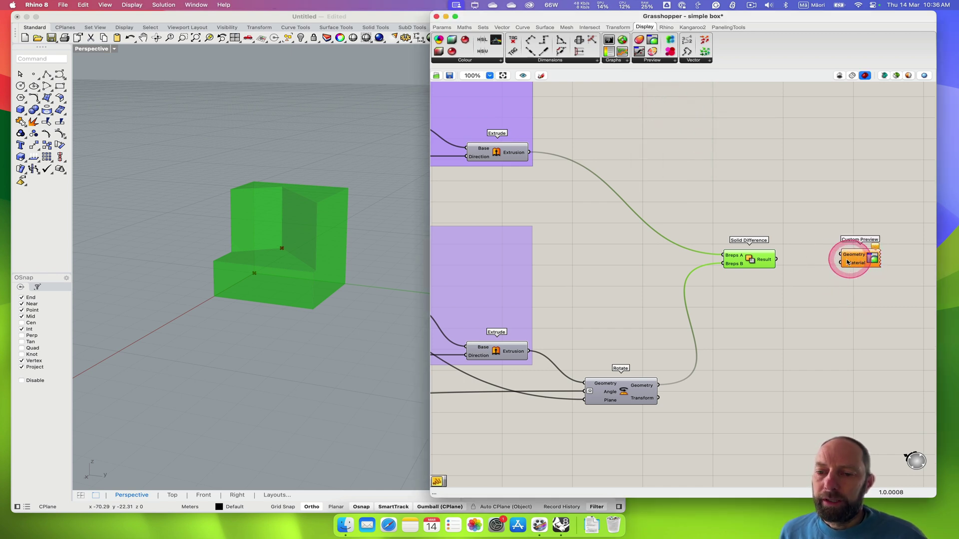
pyautogui.click(781, 261)
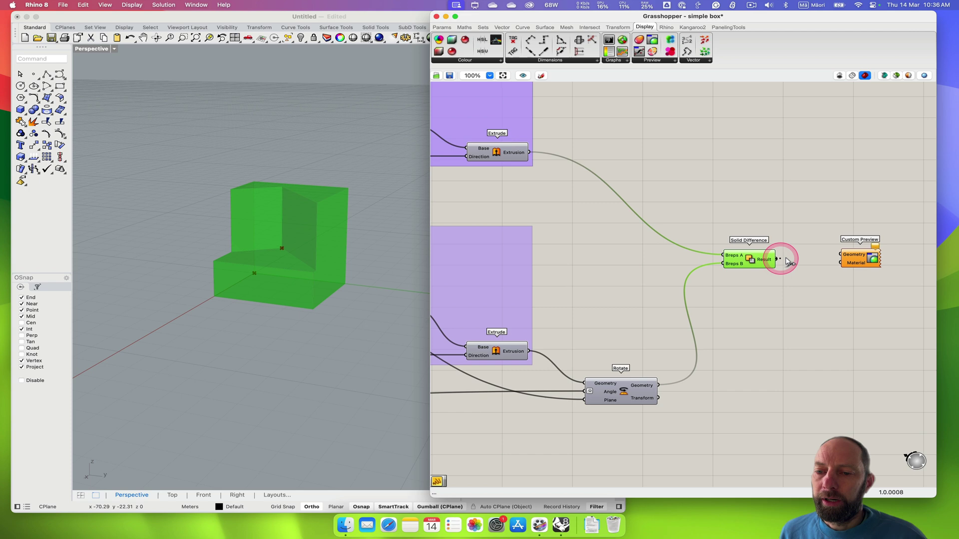
pyautogui.moveTo(778, 261); pyautogui.dragTo(841, 255)
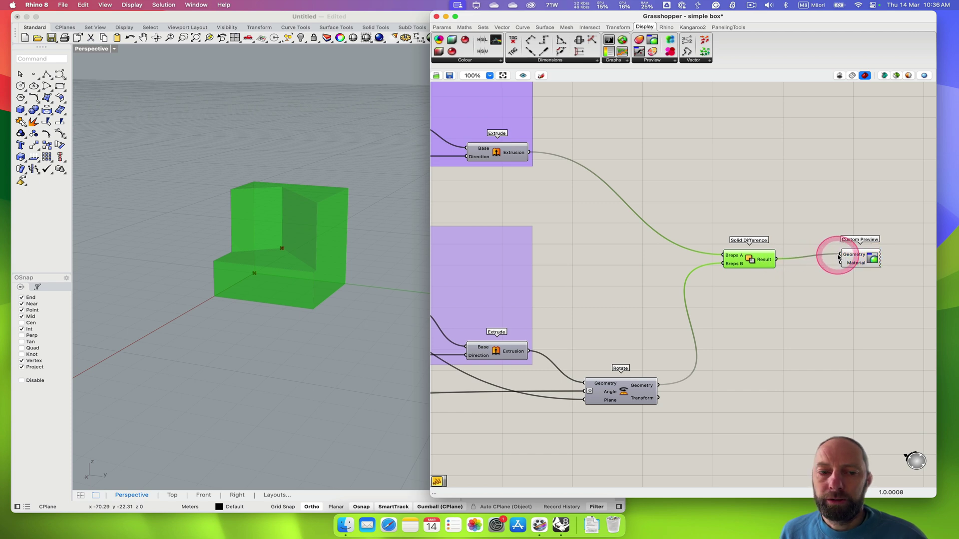
# Turn off the Solid Difference component's own preview so the box shows pink
pyautogui.rightClick(747, 263)
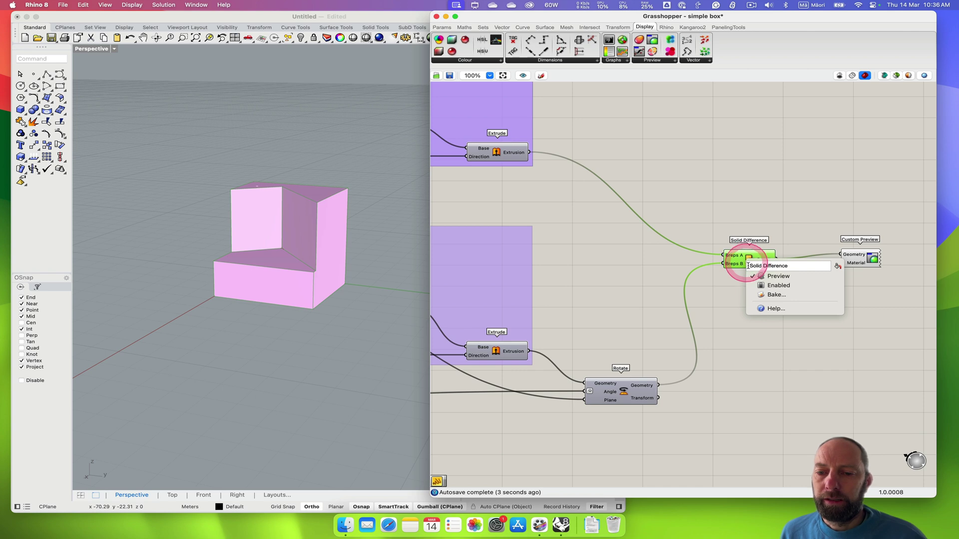
pyautogui.click(771, 276)
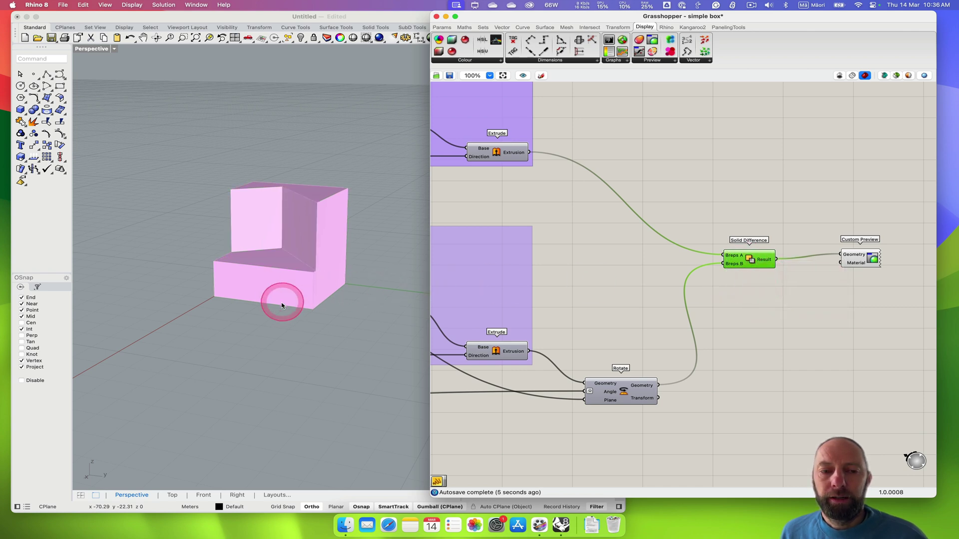
pyautogui.moveTo(282, 306)
pyautogui.mouseDown(button='right')
pyautogui.moveTo(274, 308)
pyautogui.moveTo(296, 299)
pyautogui.mouseUp(button='right')
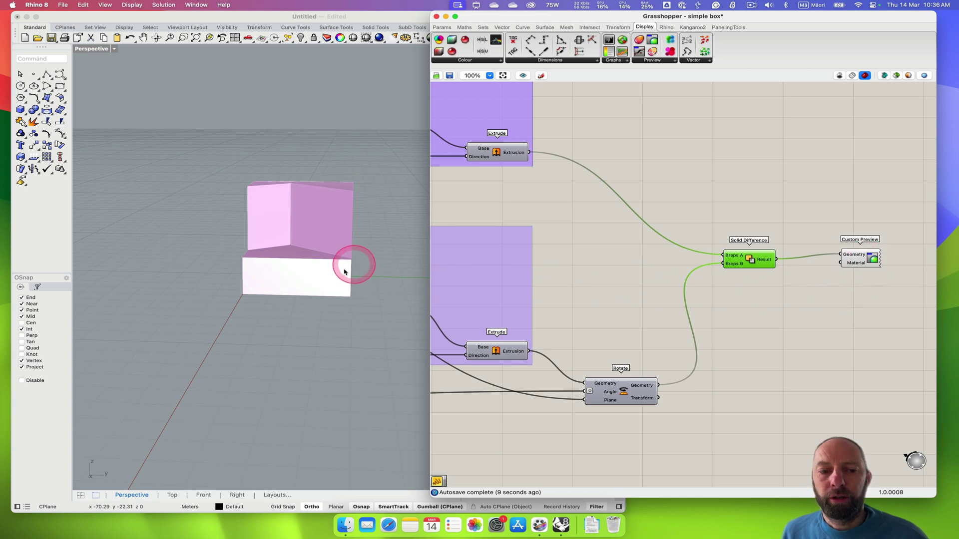
pyautogui.moveTo(344, 272); pyautogui.dragTo(341, 294, button='right')
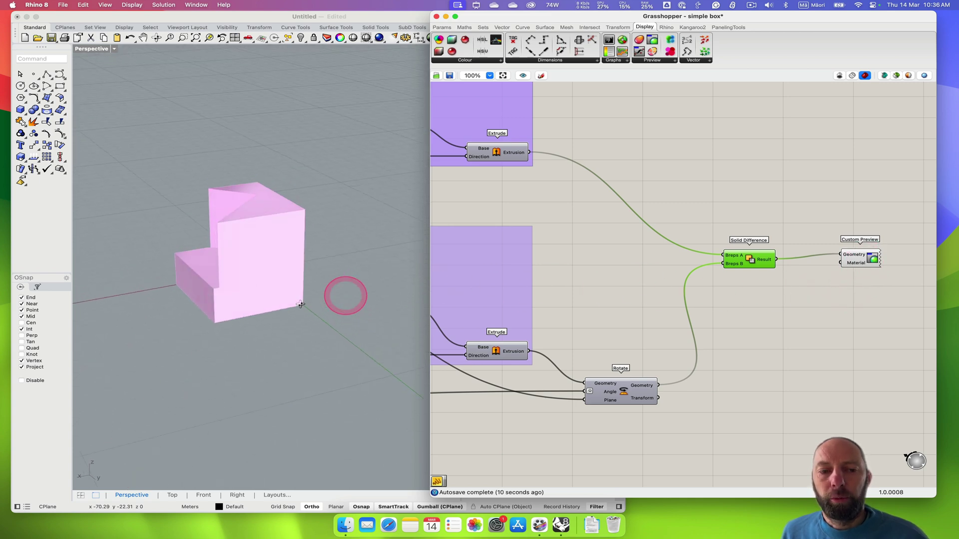
# Set the Custom Preview's Material input to Glass so the L-shaped solid previews translucent
pyautogui.rightClick(850, 266)
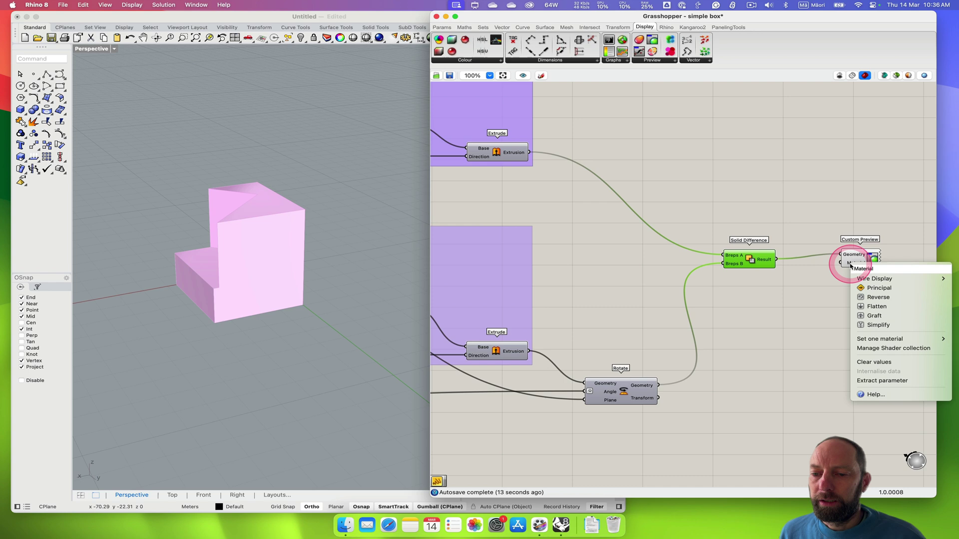
pyautogui.click(866, 344)
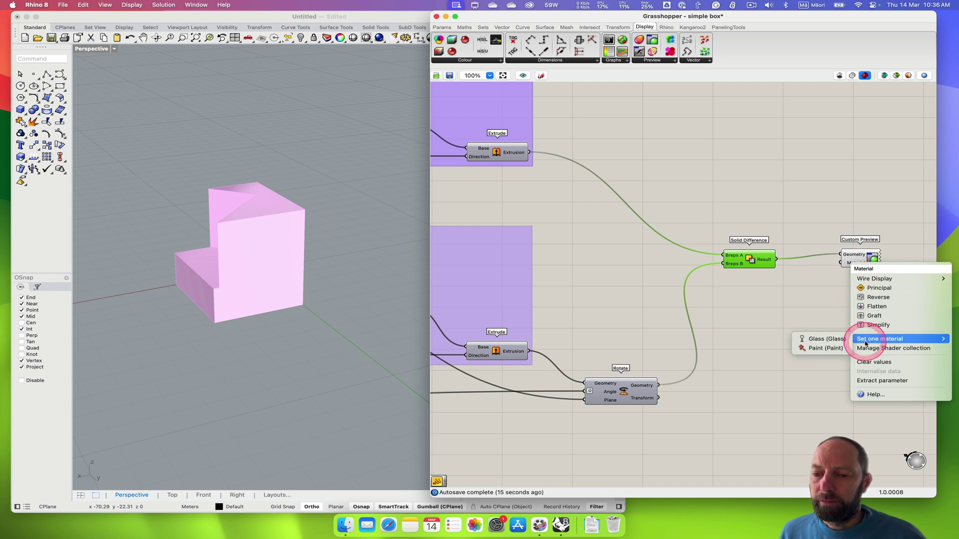
pyautogui.moveTo(866, 343)
pyautogui.mouseDown()
pyautogui.moveTo(825, 344)
pyautogui.moveTo(820, 353)
pyautogui.moveTo(820, 344)
pyautogui.mouseUp()
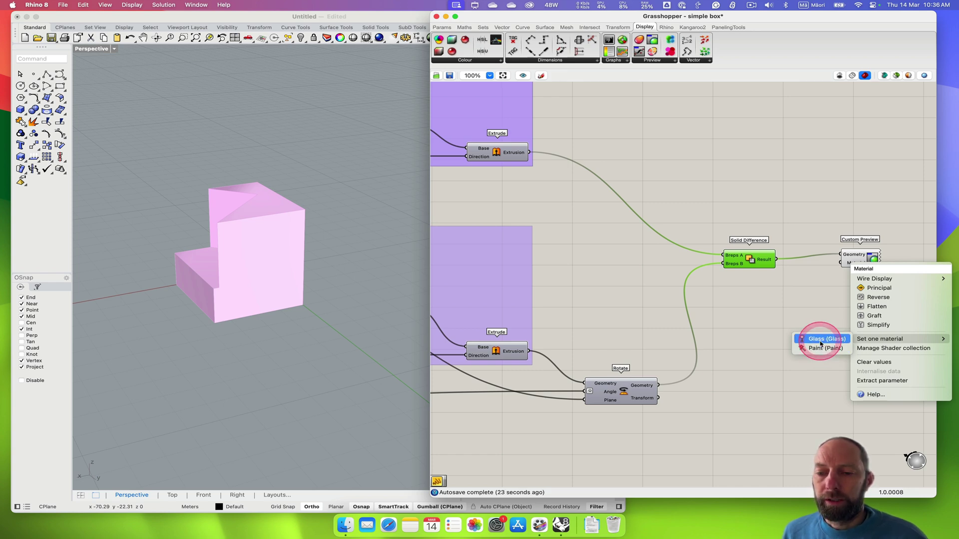
pyautogui.moveTo(820, 344); pyautogui.dragTo(821, 344)
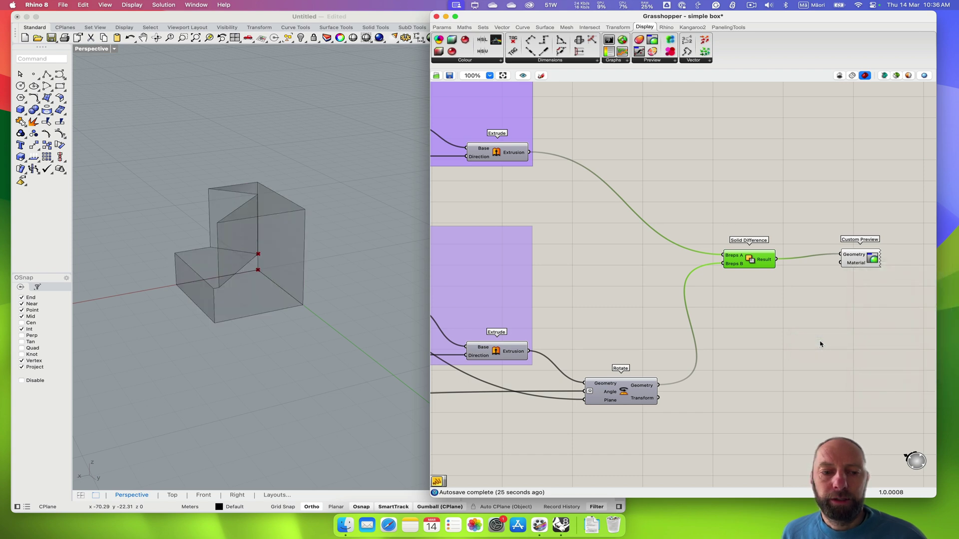
pyautogui.moveTo(235, 305); pyautogui.dragTo(287, 287, button='right')
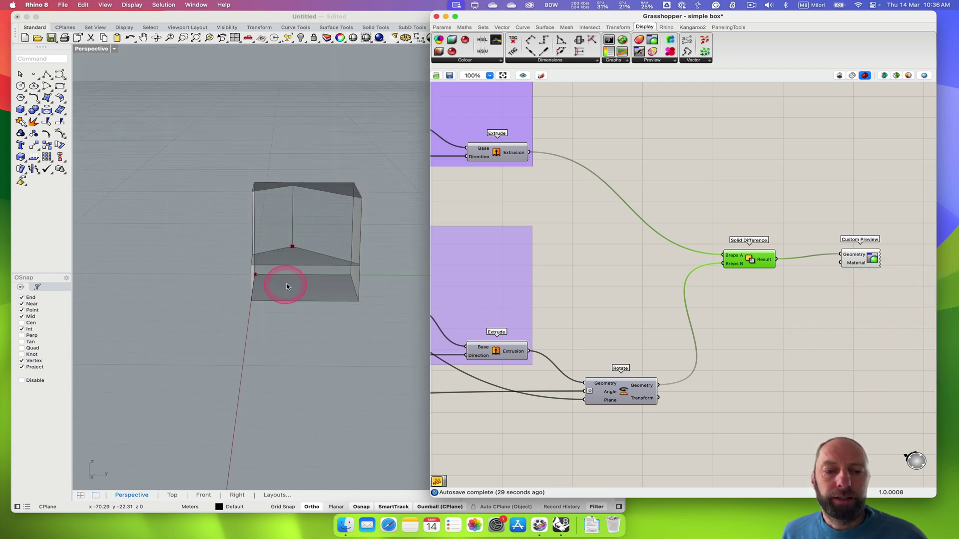
# Switch the Perspective viewport to the SARC 111 display mode and orbit around the glass box
pyautogui.click(115, 51)
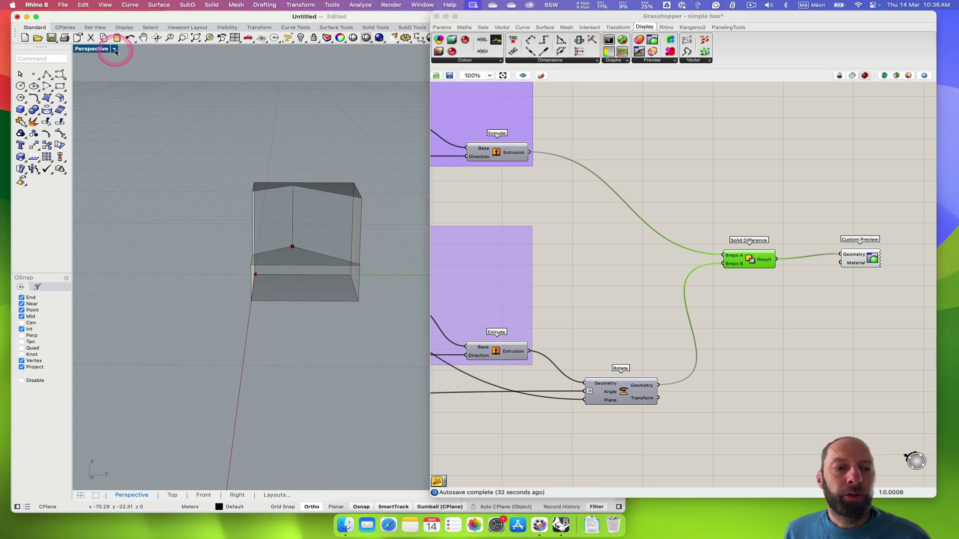
pyautogui.click(115, 51)
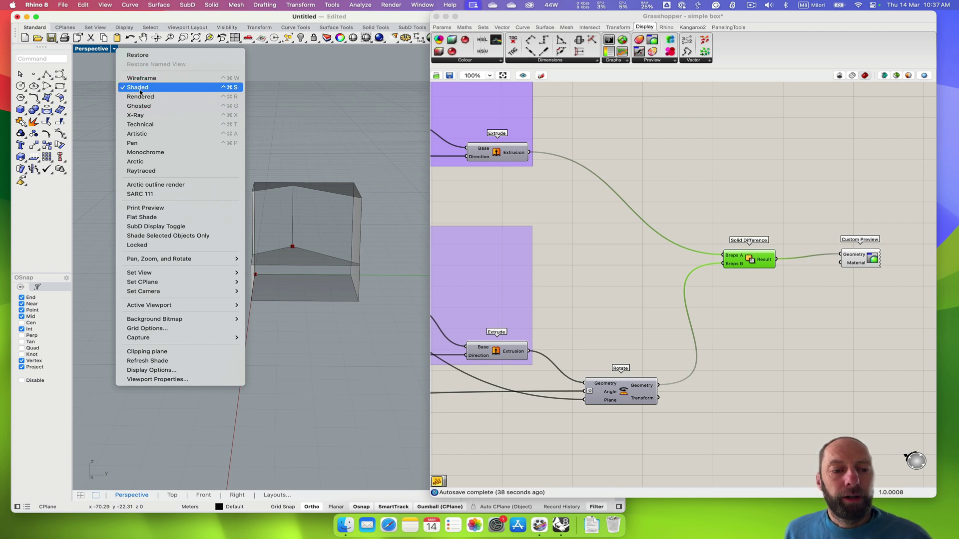
pyautogui.moveTo(140, 93); pyautogui.dragTo(147, 193)
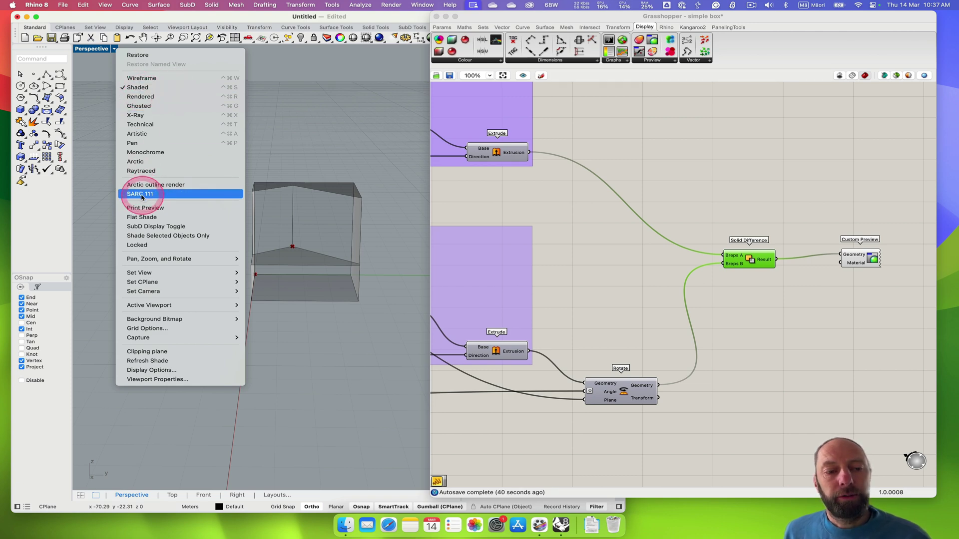
pyautogui.moveTo(140, 197); pyautogui.dragTo(141, 197)
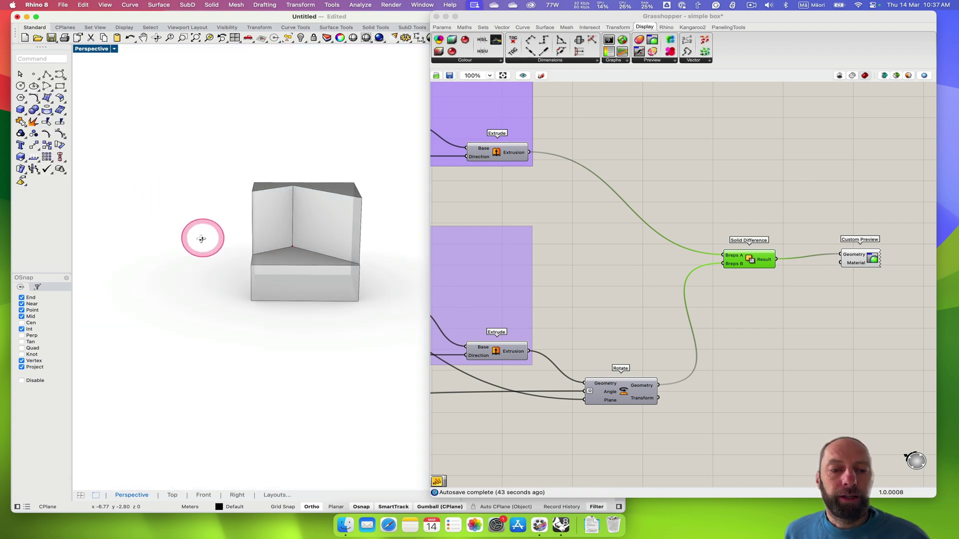
pyautogui.moveTo(167, 236); pyautogui.dragTo(536, 289, button='right')
# Bake the Custom Preview geometry onto Layer 01
pyautogui.click(846, 259)
pyautogui.click(877, 273)
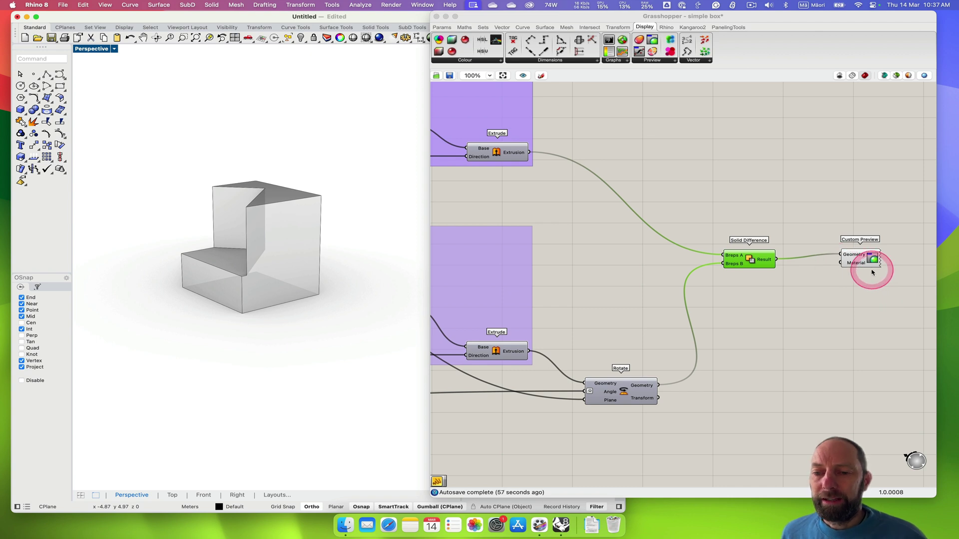
pyautogui.rightClick(869, 262)
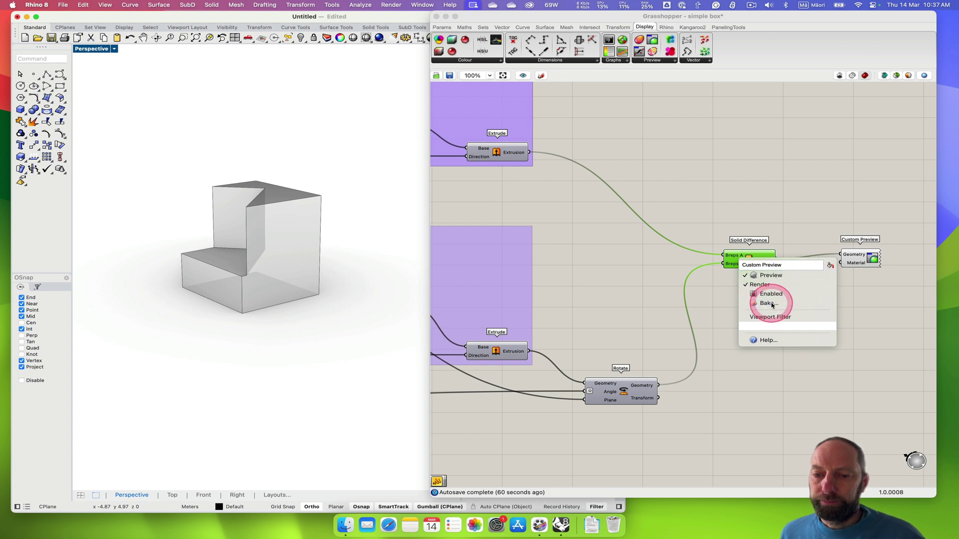
pyautogui.click(771, 305)
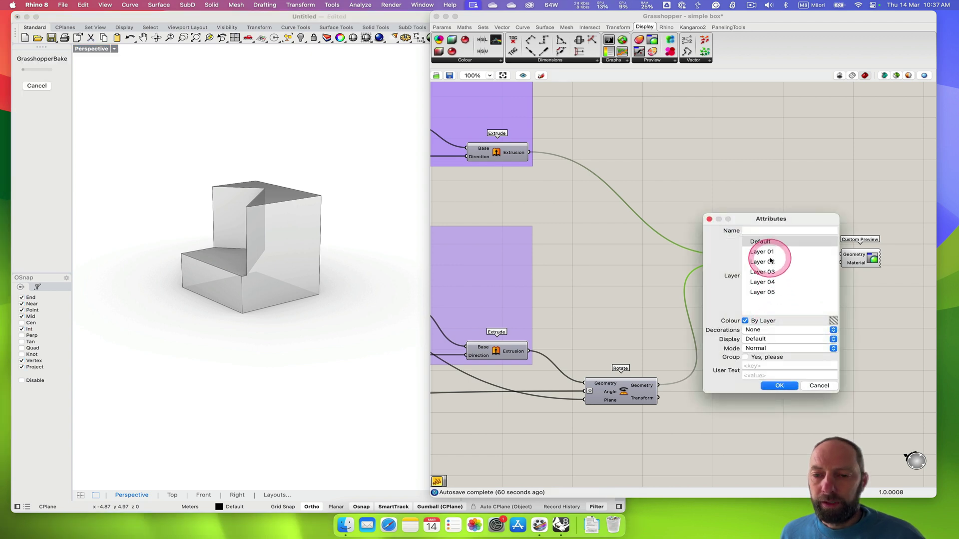
pyautogui.click(764, 253)
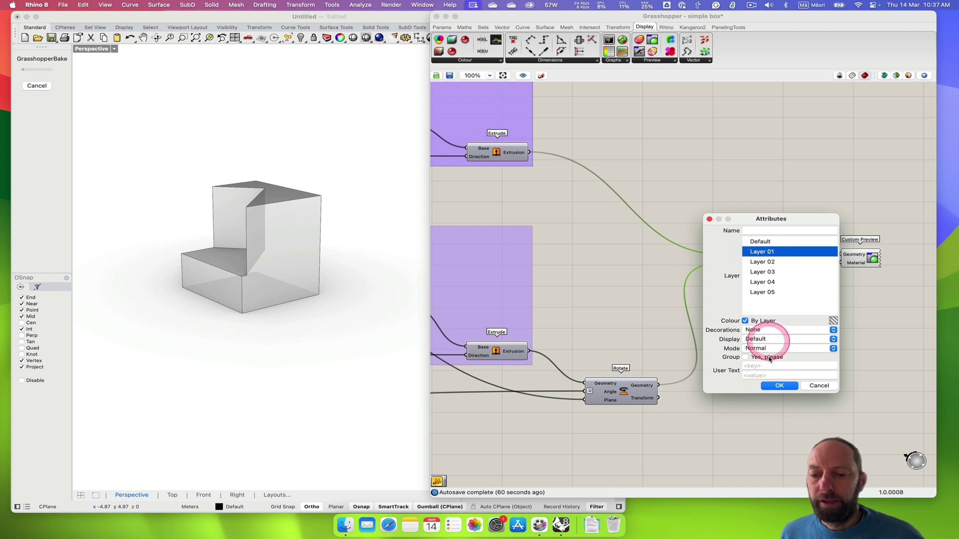
pyautogui.click(774, 385)
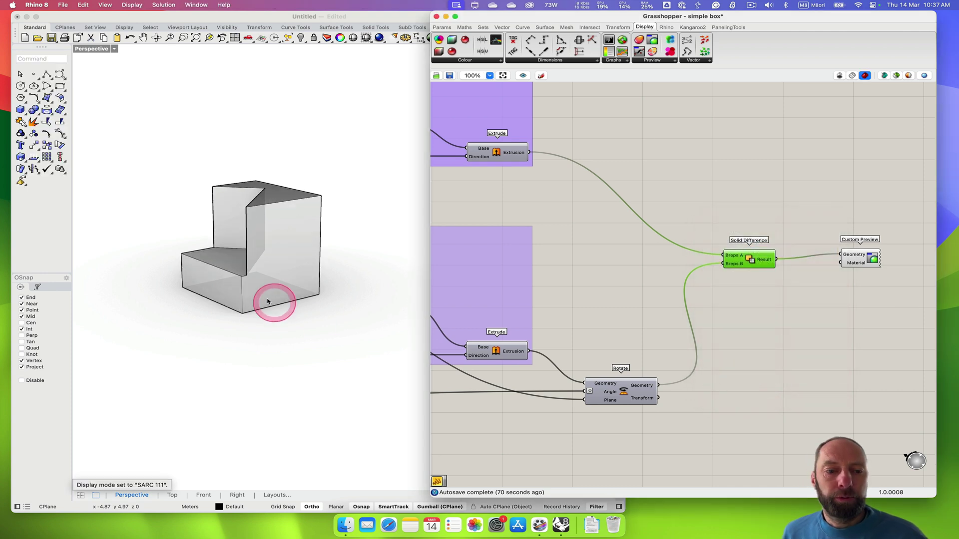
# Move the baked polysurface aside along the X axis with the gumball
pyautogui.click(186, 158)
pyautogui.click(260, 248)
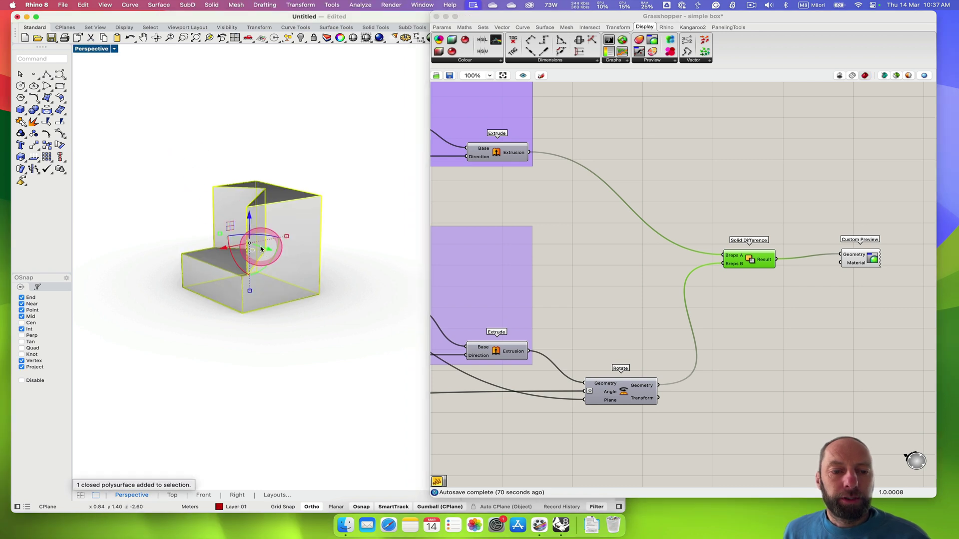
pyautogui.click(263, 275)
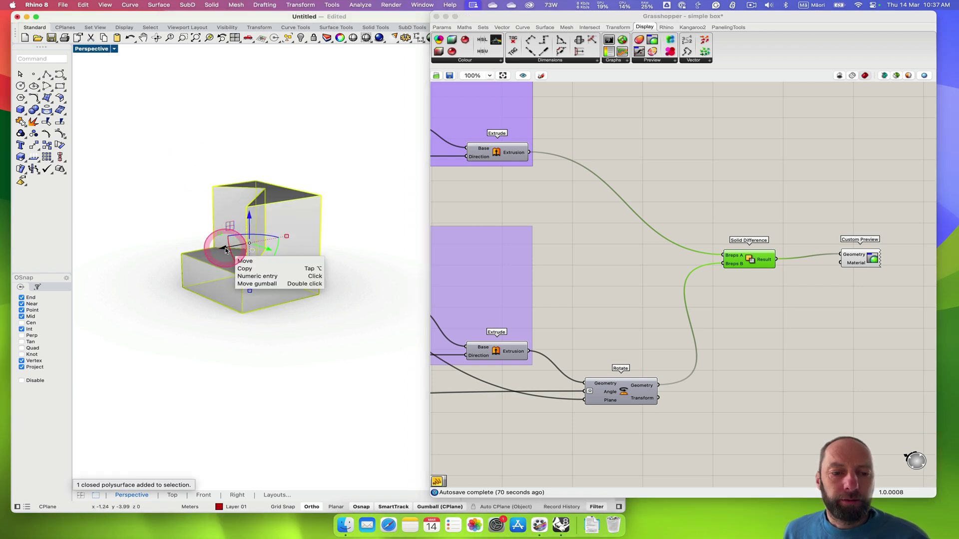
pyautogui.moveTo(224, 251); pyautogui.dragTo(335, 255)
pyautogui.moveTo(263, 347); pyautogui.dragTo(325, 325, button='right')
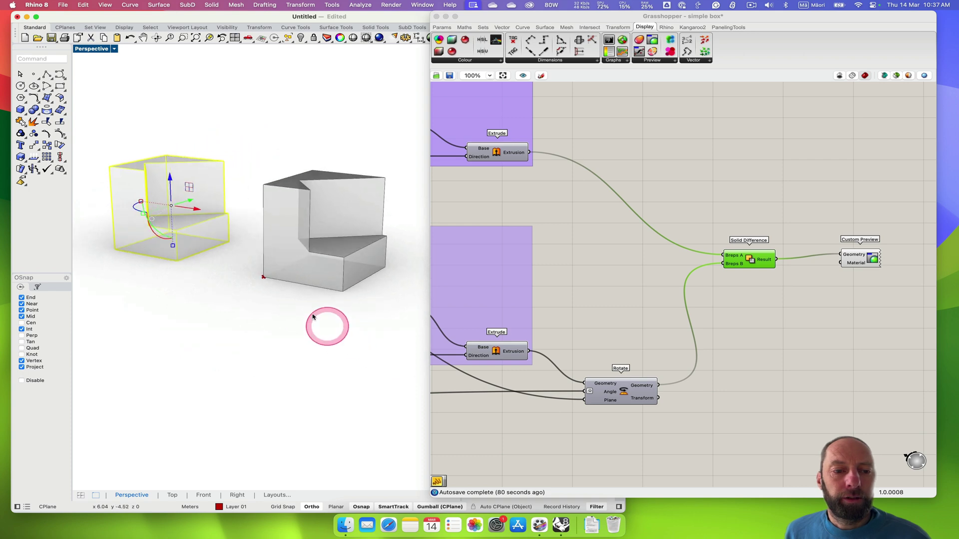
# Switch the Perspective view to Shaded and select and deselect the red baked solid
pyautogui.click(116, 50)
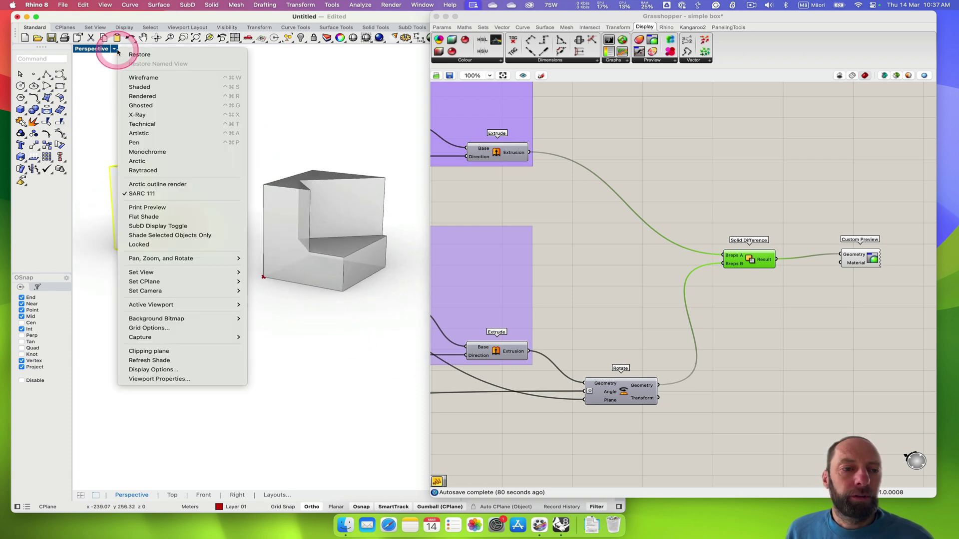
pyautogui.click(152, 98)
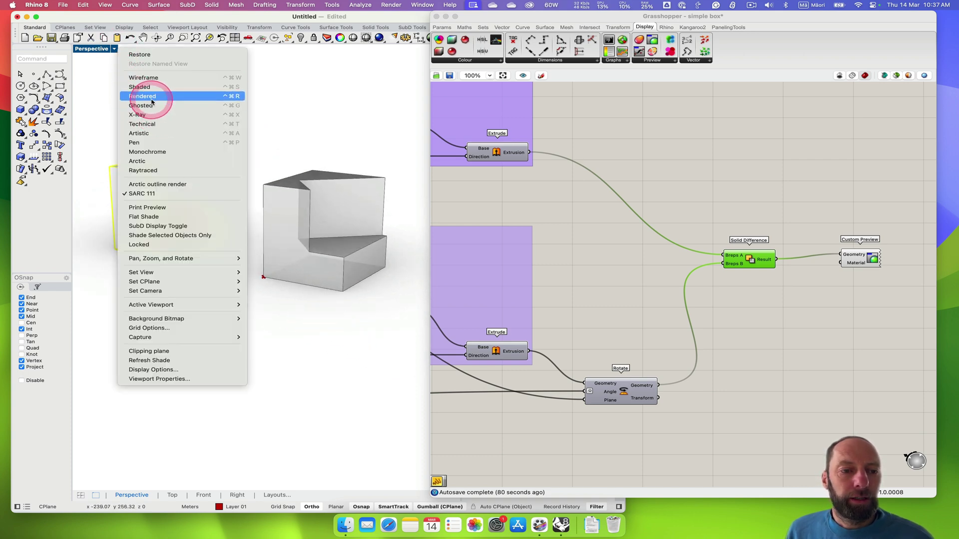
pyautogui.click(143, 87)
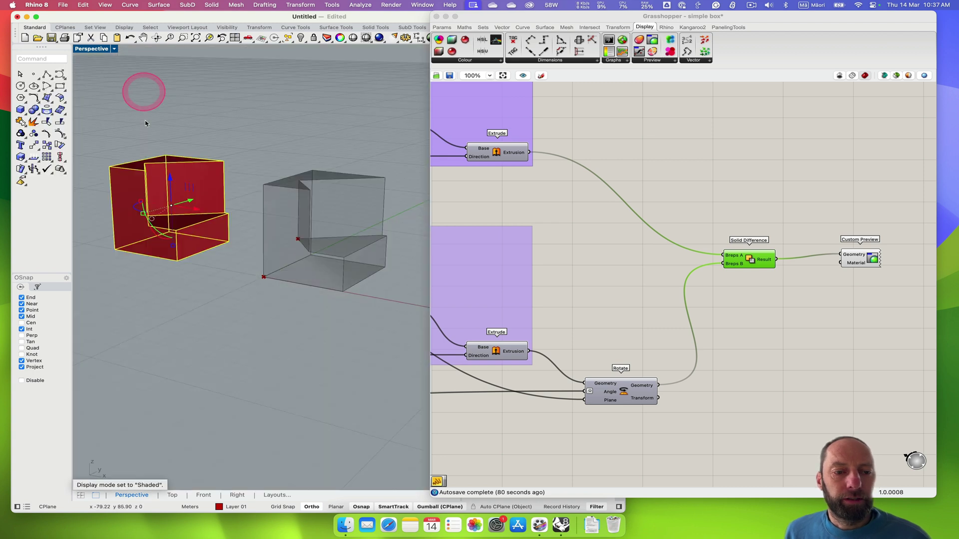
pyautogui.moveTo(244, 320); pyautogui.dragTo(210, 321, button='right')
pyautogui.click(207, 311)
pyautogui.click(158, 205)
pyautogui.click(184, 135)
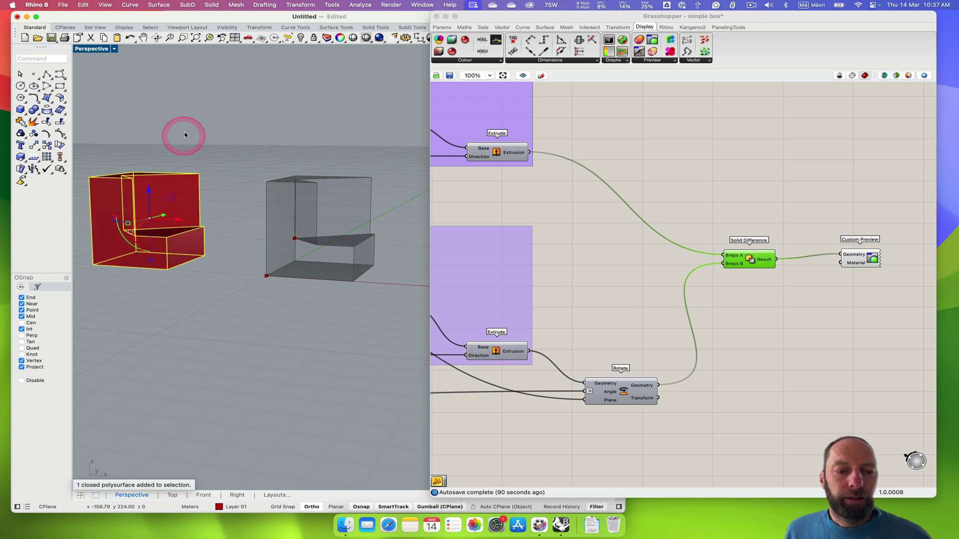
pyautogui.click(165, 208)
pyautogui.click(202, 209)
pyautogui.click(162, 178)
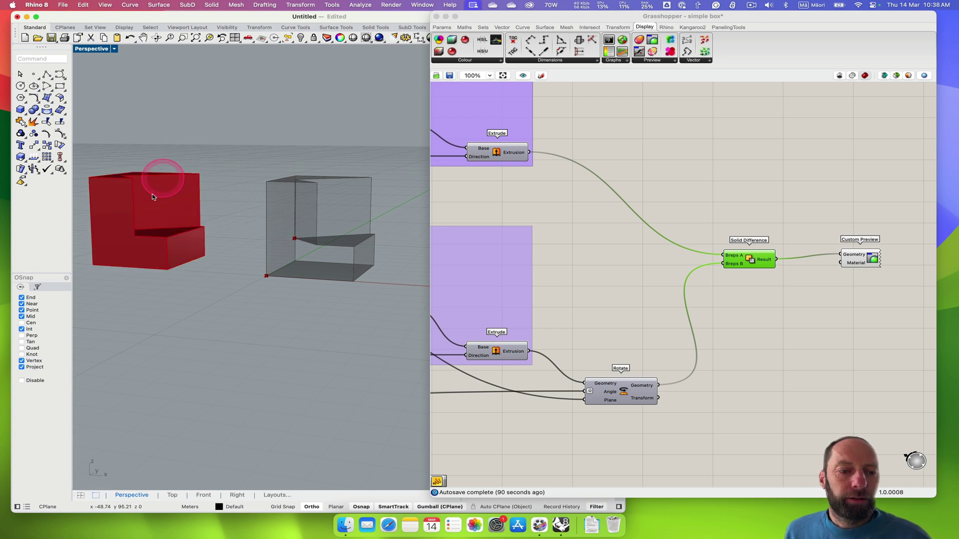
# Return the Perspective view to SARC 111 and orbit to a near-front view of both boxes
pyautogui.click(113, 48)
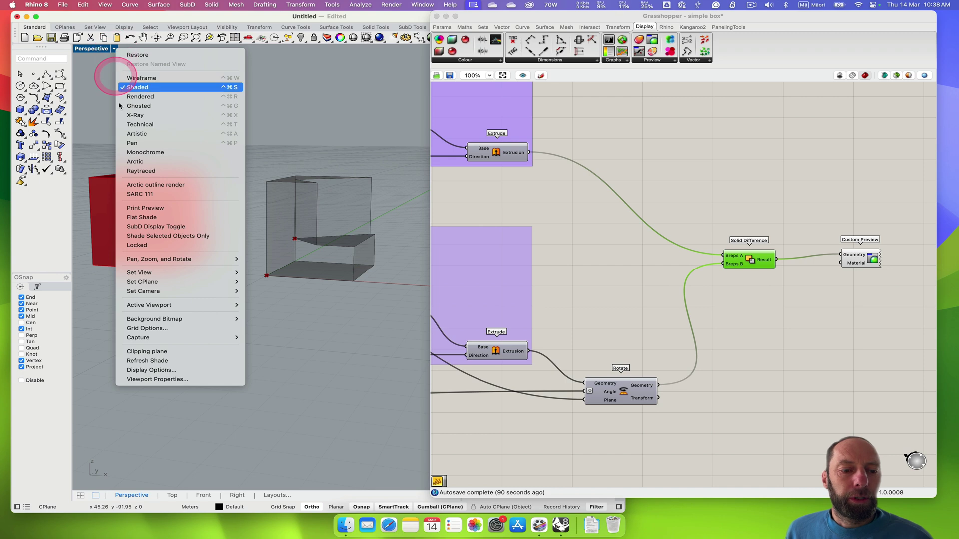
pyautogui.click(145, 197)
pyautogui.moveTo(176, 261); pyautogui.dragTo(171, 285, button='right')
pyautogui.click(114, 64)
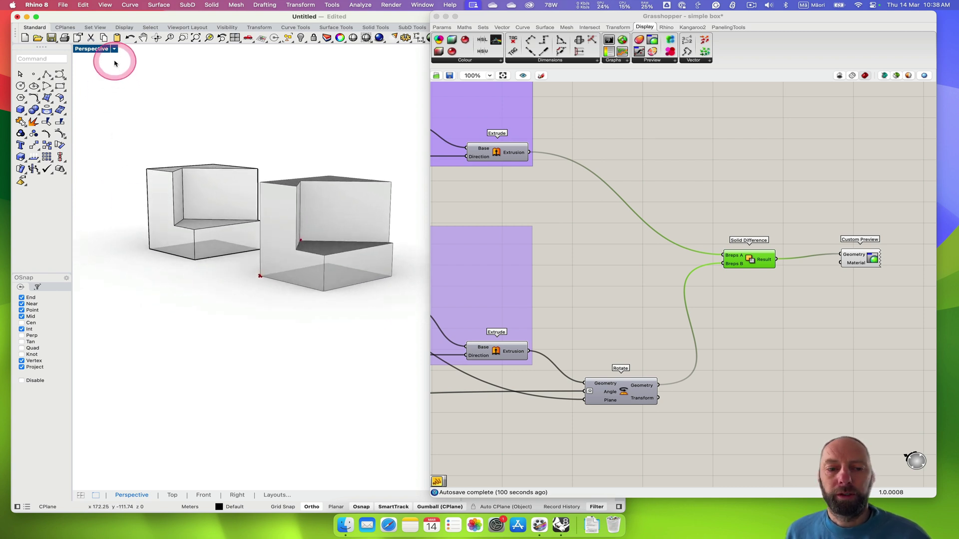
pyautogui.moveTo(213, 243); pyautogui.dragTo(297, 318, button='right')
# Enable the Rotate component's preview so the rotated box shows green over the cut box
pyautogui.click(678, 348)
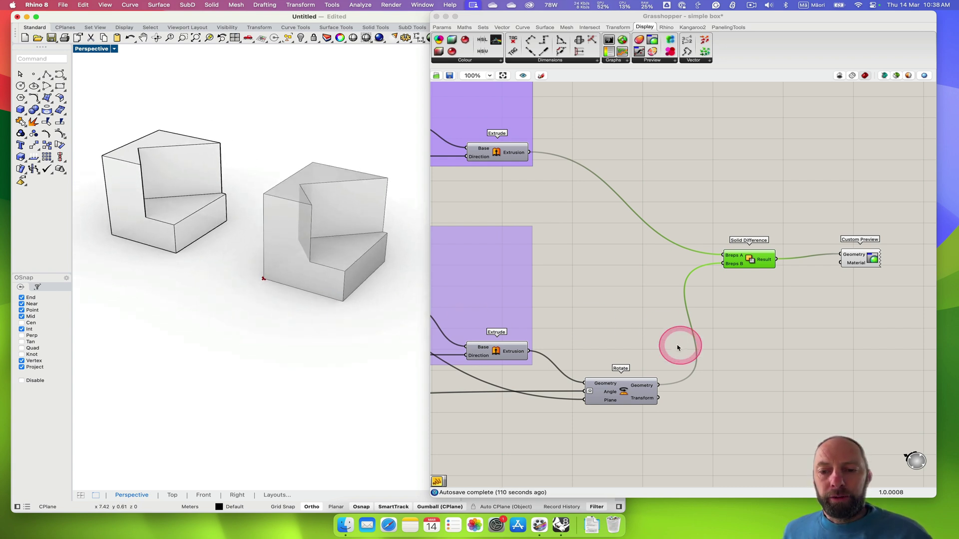
pyautogui.moveTo(769, 344); pyautogui.dragTo(722, 261, button='right')
pyautogui.click(577, 248)
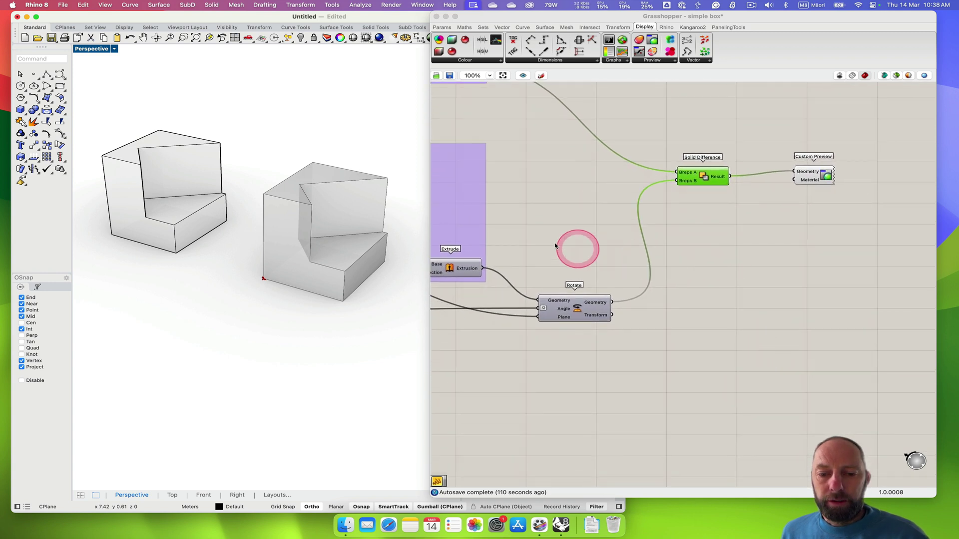
pyautogui.click(575, 314)
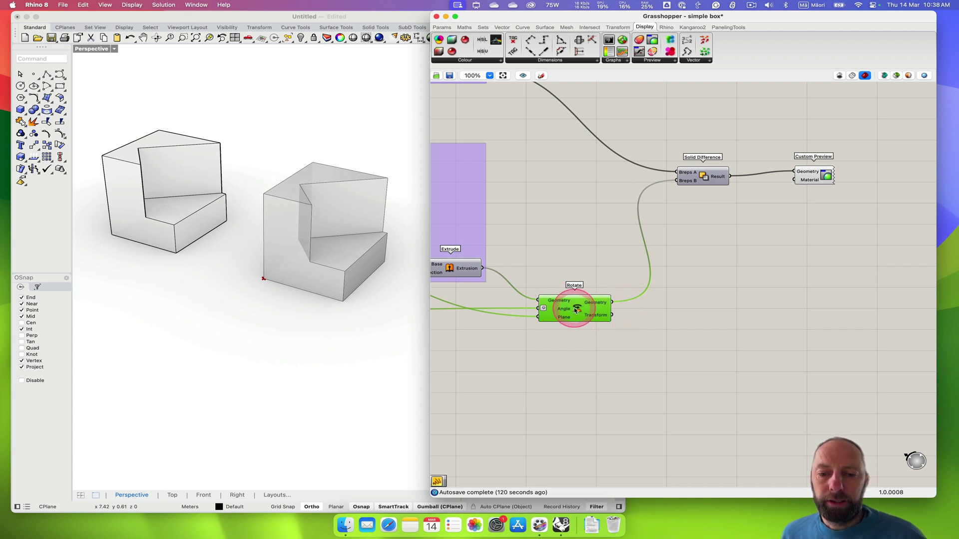
pyautogui.rightClick(575, 310)
pyautogui.click(597, 325)
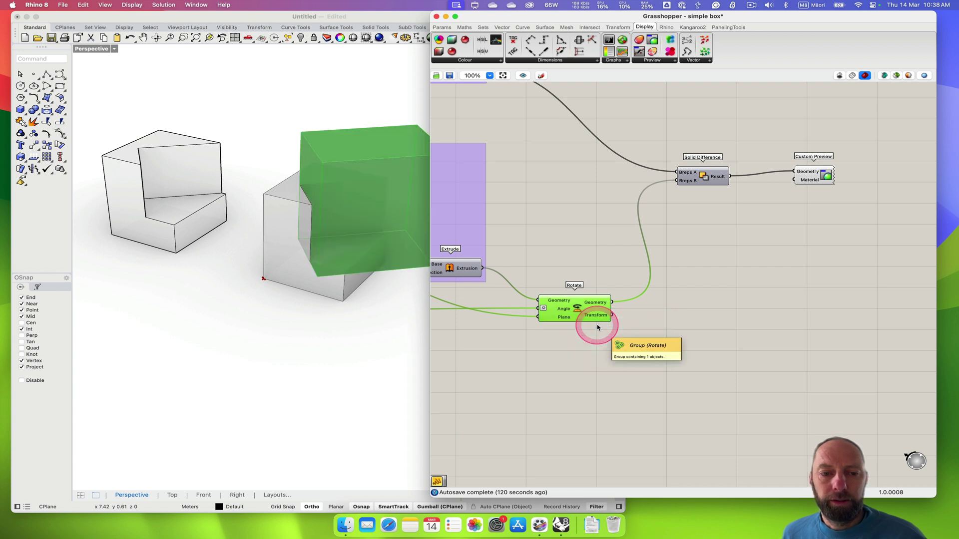
pyautogui.click(365, 132)
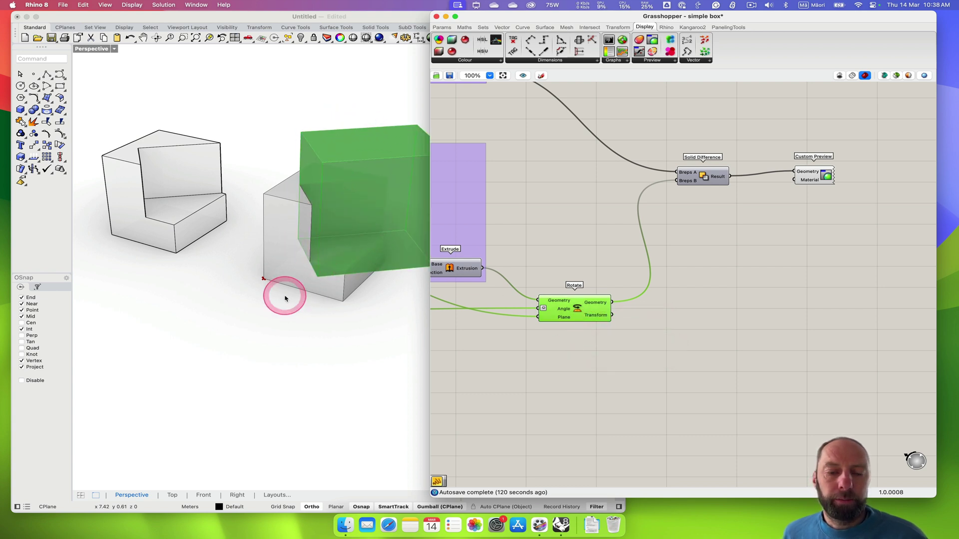
pyautogui.moveTo(285, 298)
pyautogui.mouseDown(button='right')
pyautogui.moveTo(321, 300)
pyautogui.moveTo(295, 293)
pyautogui.mouseUp(button='right')
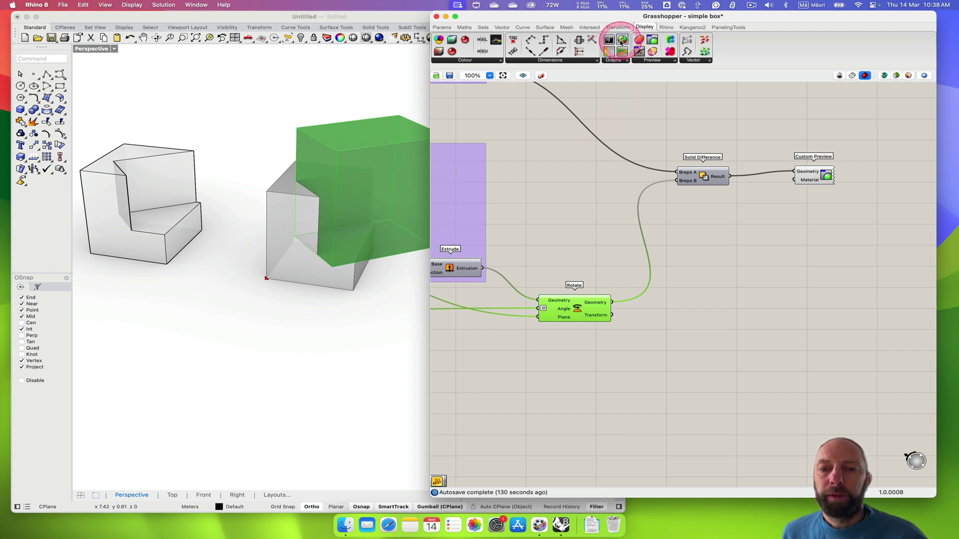
# Add a Solid Intersection component from the Intersect tab and wire the Solid Difference result into it
pyautogui.click(588, 27)
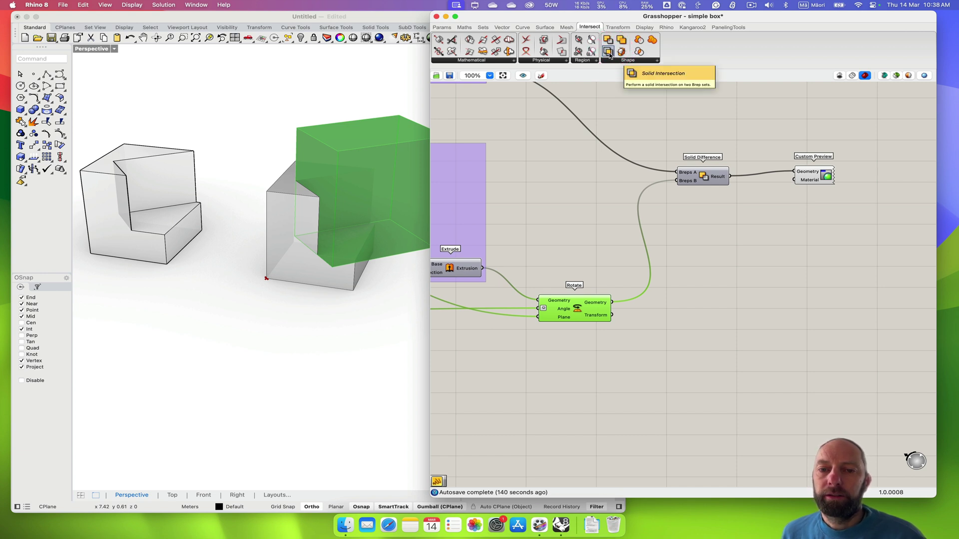
pyautogui.moveTo(609, 54); pyautogui.dragTo(770, 328)
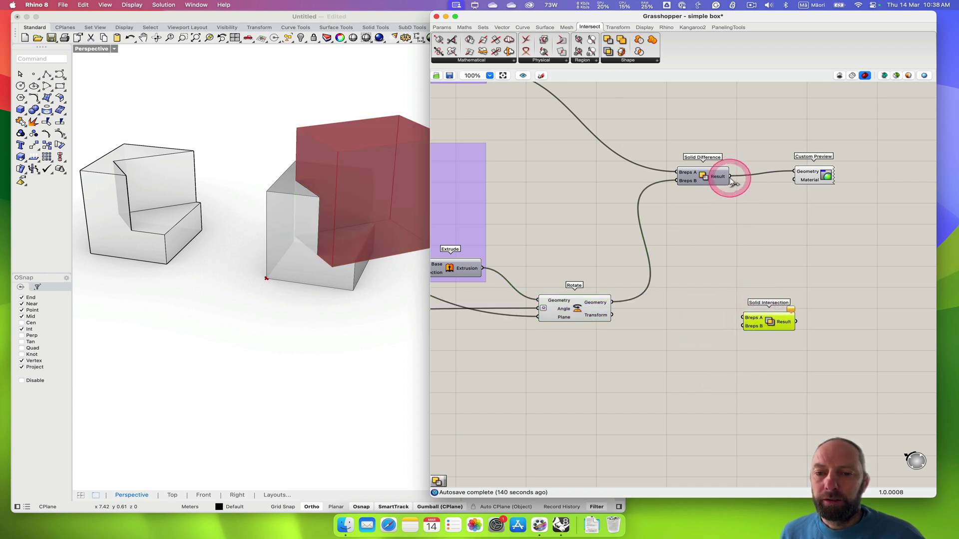
pyautogui.moveTo(730, 176); pyautogui.dragTo(742, 318)
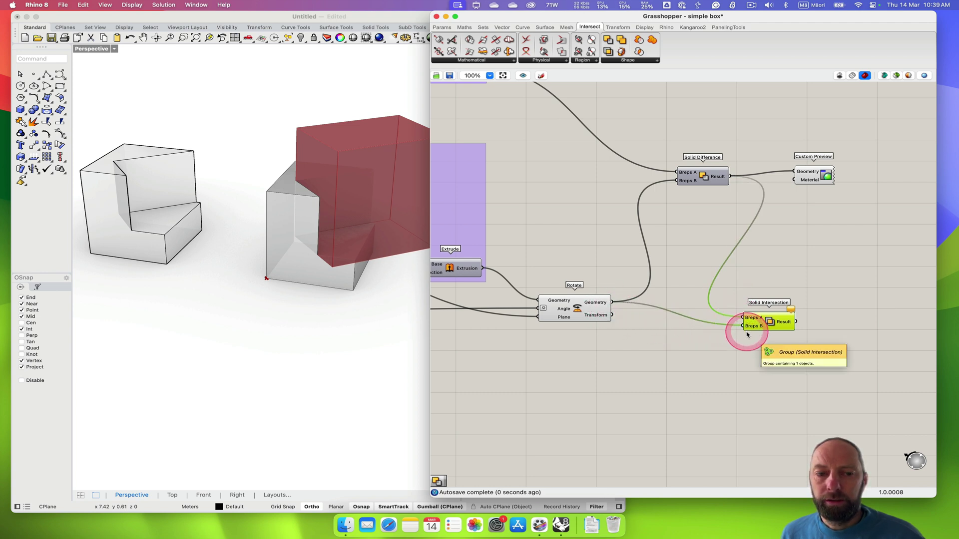
# Turn off the previews of the Rotate and Custom Preview components
pyautogui.rightClick(572, 312)
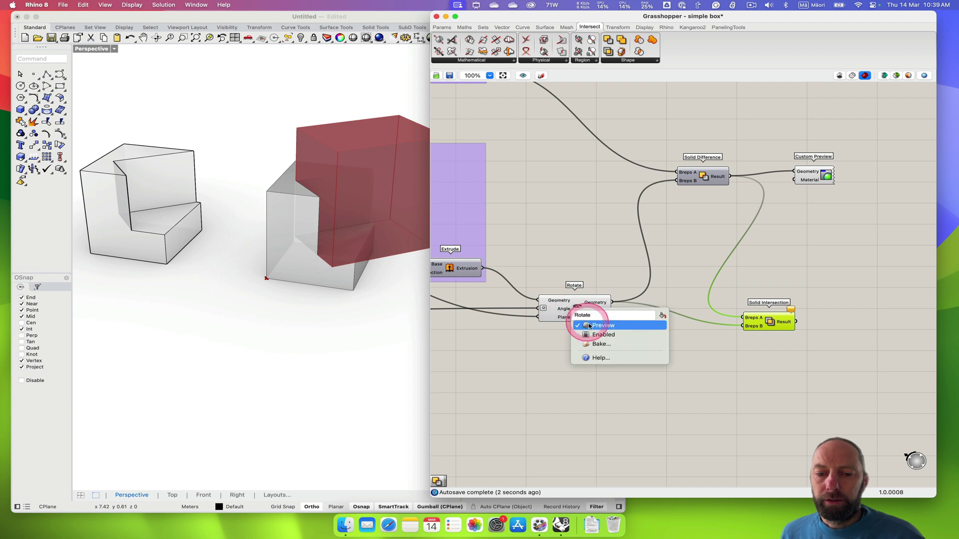
pyautogui.click(599, 325)
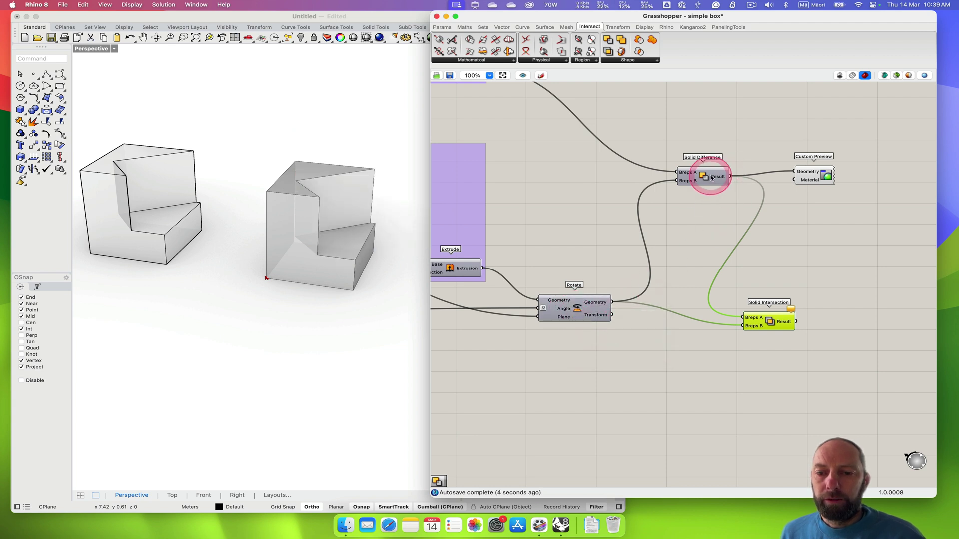
pyautogui.rightClick(814, 172)
pyautogui.moveTo(841, 198)
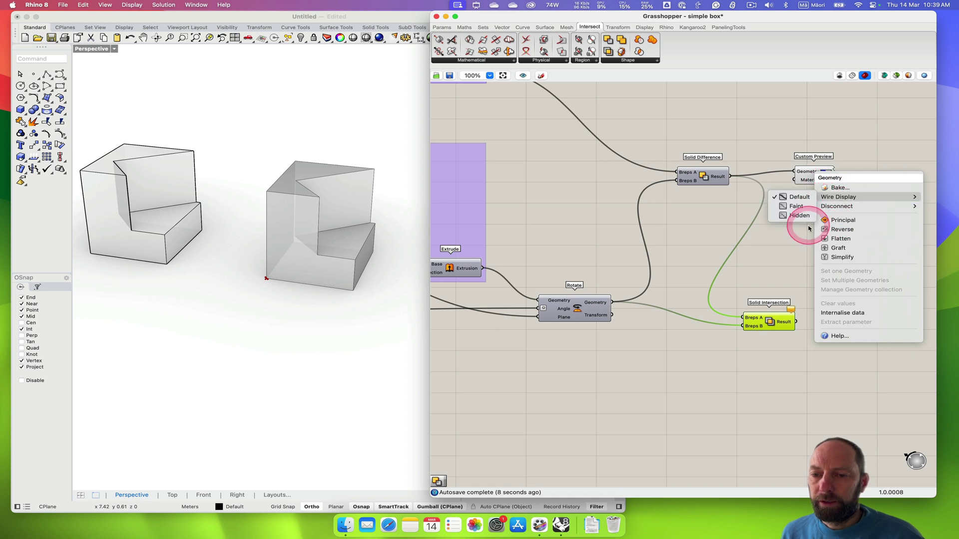
pyautogui.click(788, 268)
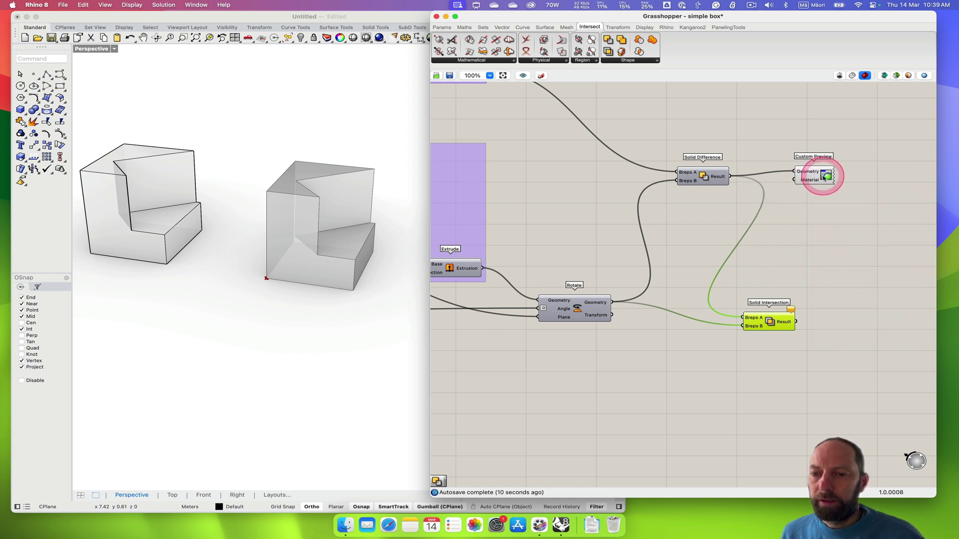
pyautogui.rightClick(824, 178)
pyautogui.click(834, 193)
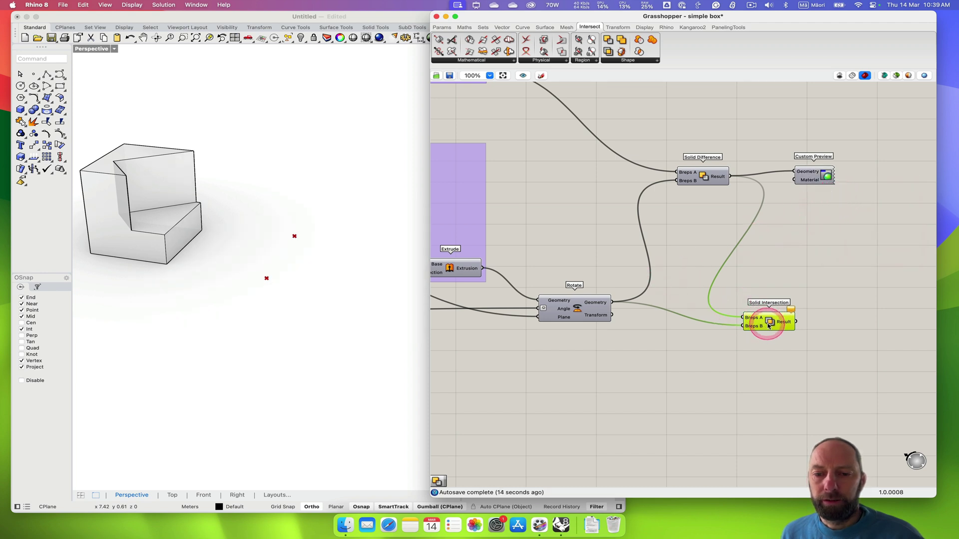
# Reposition the Solid Intersection and Solid Difference components on the canvas
pyautogui.moveTo(769, 325); pyautogui.dragTo(790, 329)
pyautogui.click(708, 178)
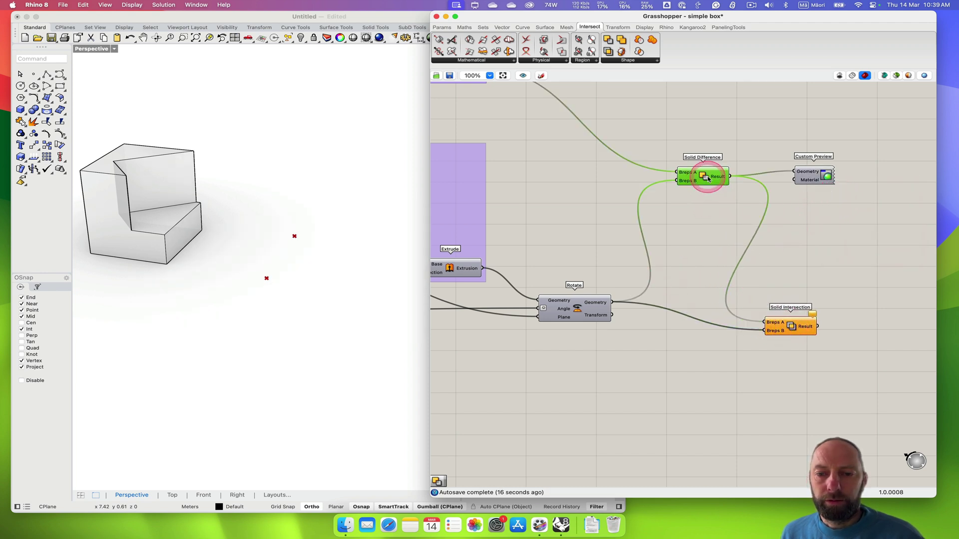
pyautogui.click(584, 307)
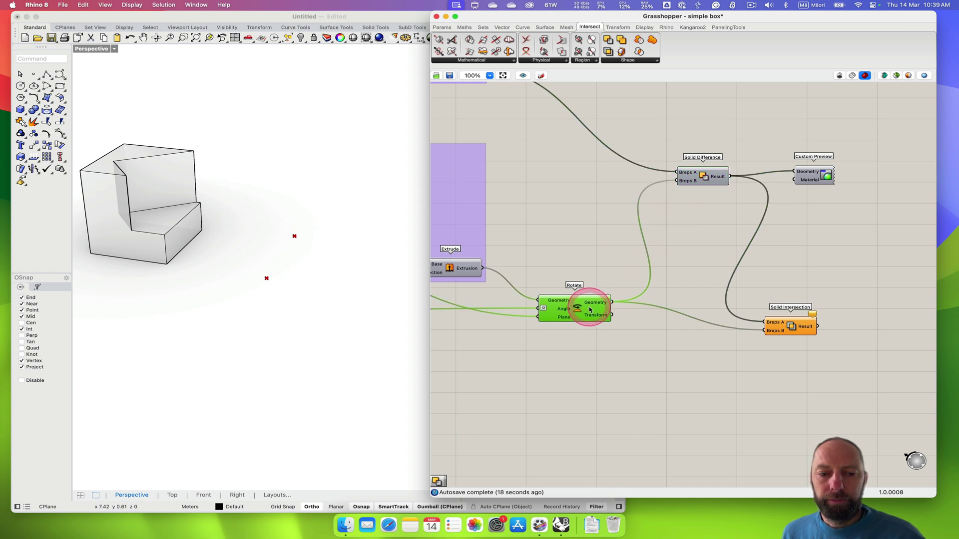
pyautogui.moveTo(702, 180); pyautogui.dragTo(688, 175)
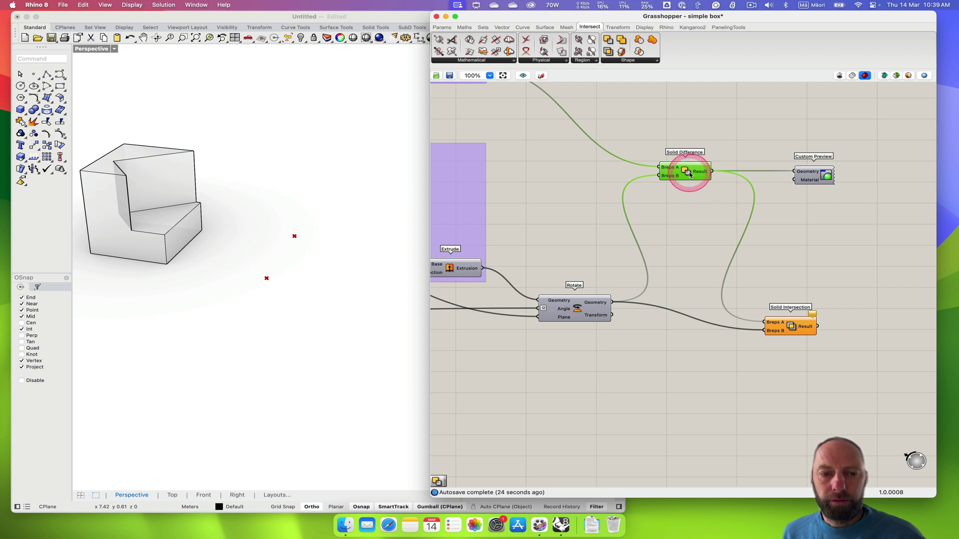
# Wire the top extrusion into Solid Intersection's Breps A input
pyautogui.moveTo(659, 235); pyautogui.dragTo(702, 266, button='right')
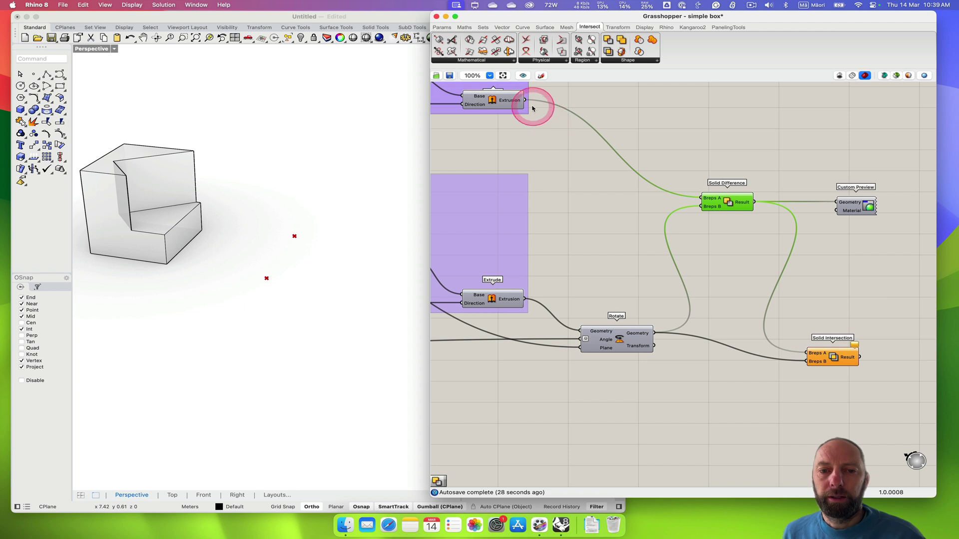
pyautogui.moveTo(531, 100); pyautogui.dragTo(834, 357)
pyautogui.moveTo(750, 367); pyautogui.dragTo(740, 350)
# Arrange Rotate and Solid Intersection side by side and route the intersection result to Custom Preview
pyautogui.moveTo(628, 343); pyautogui.dragTo(609, 357)
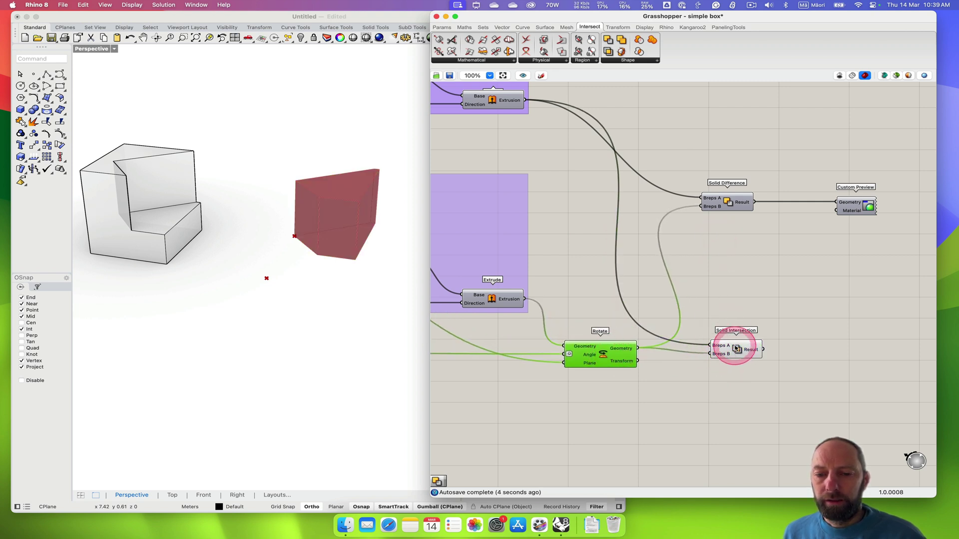
pyautogui.moveTo(736, 352); pyautogui.dragTo(717, 353)
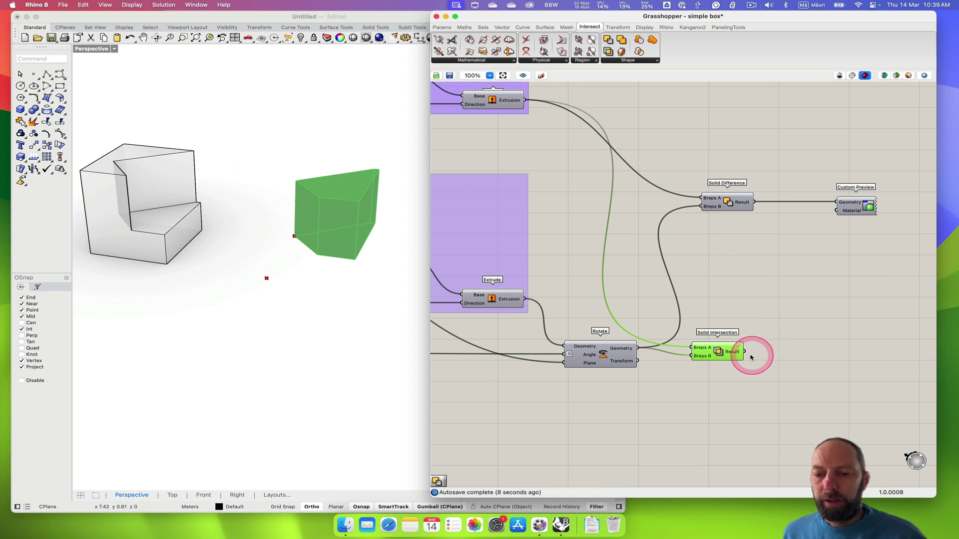
pyautogui.moveTo(745, 352); pyautogui.dragTo(839, 201)
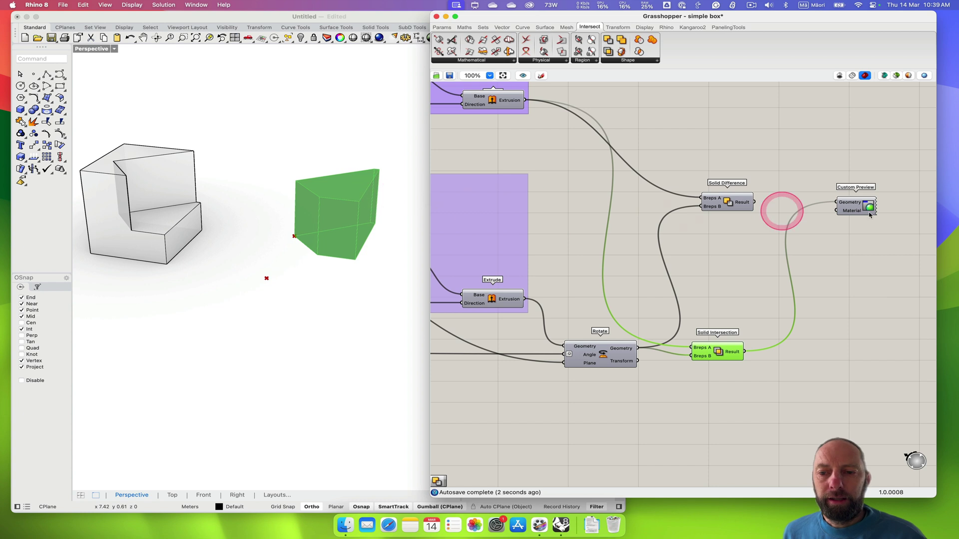
pyautogui.moveTo(862, 208); pyautogui.dragTo(840, 346)
# Duplicate the Custom Preview upward and connect the Solid Difference result to it
pyautogui.click(724, 210)
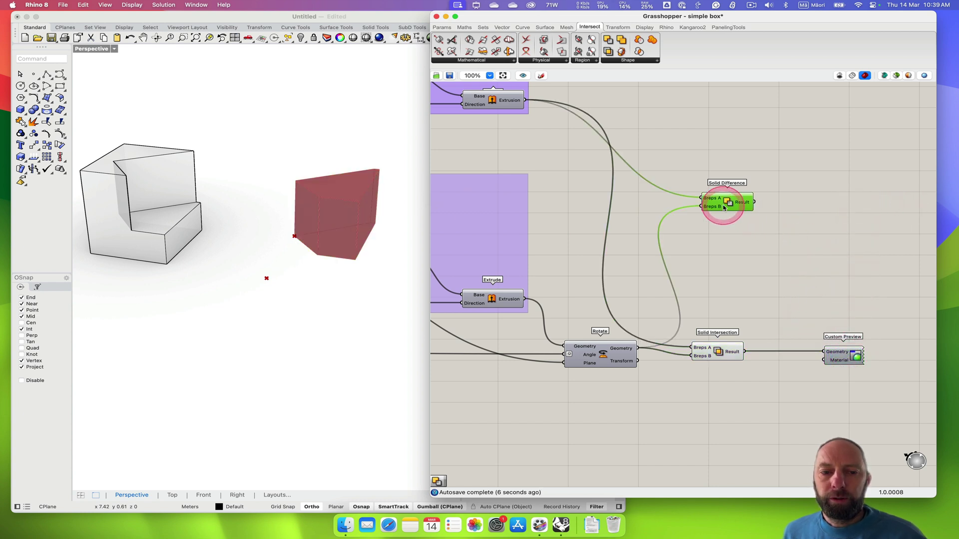
pyautogui.click(816, 219)
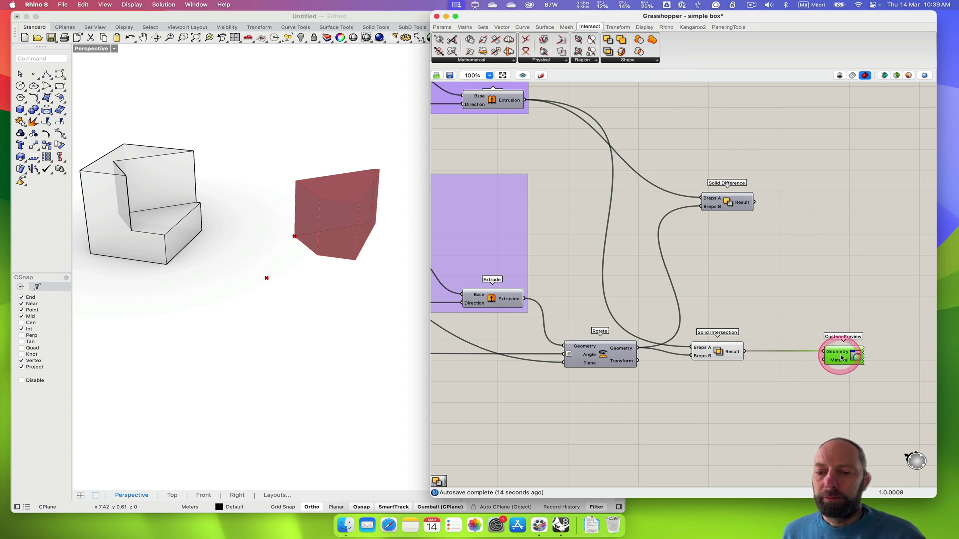
pyautogui.moveTo(841, 357)
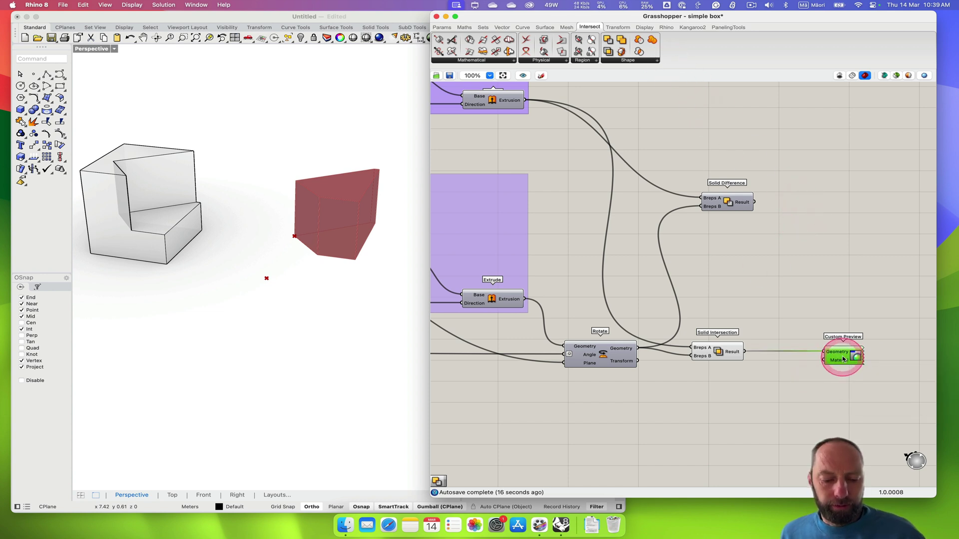
pyautogui.moveTo(847, 354); pyautogui.dragTo(840, 205)
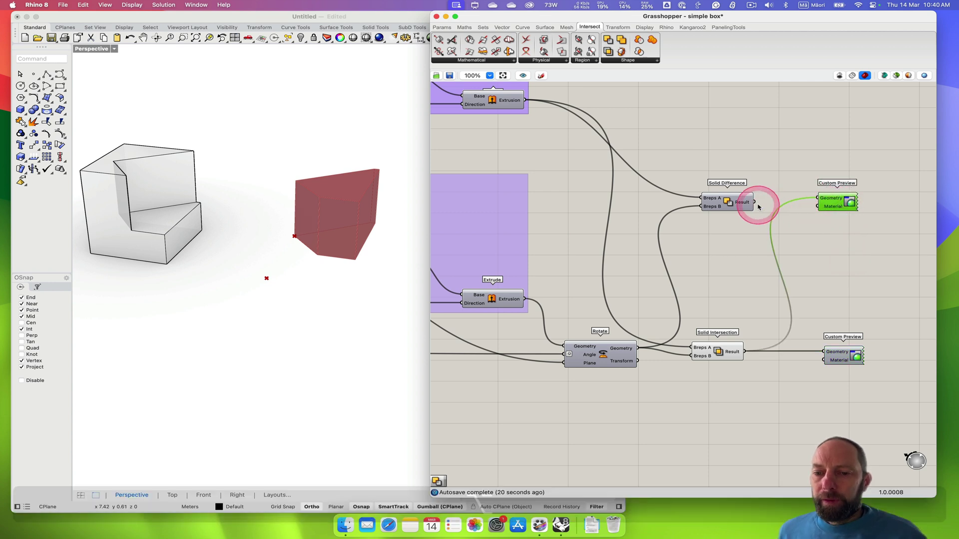
pyautogui.moveTo(754, 202); pyautogui.dragTo(840, 209)
# Assign the Paint material to the difference preview's Material input
pyautogui.rightClick(831, 213)
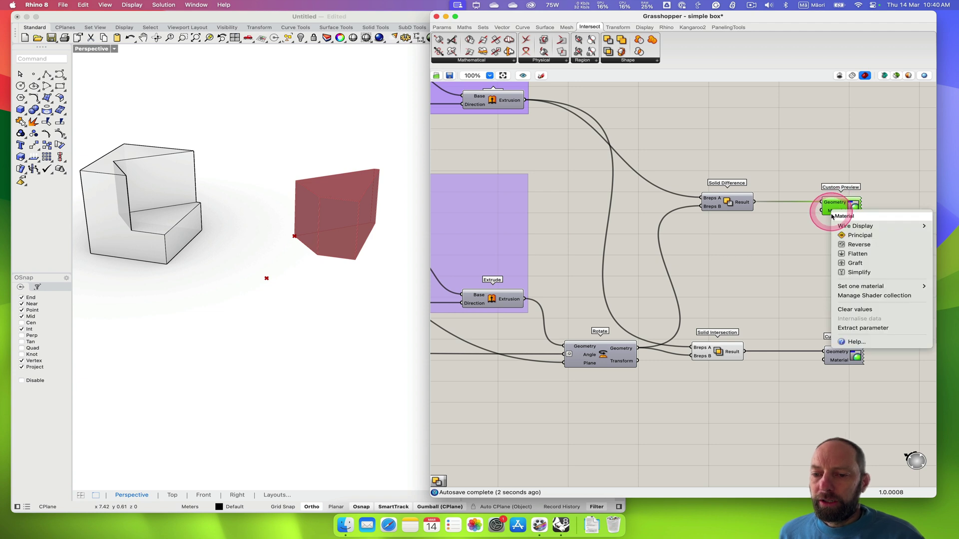
pyautogui.click(852, 289)
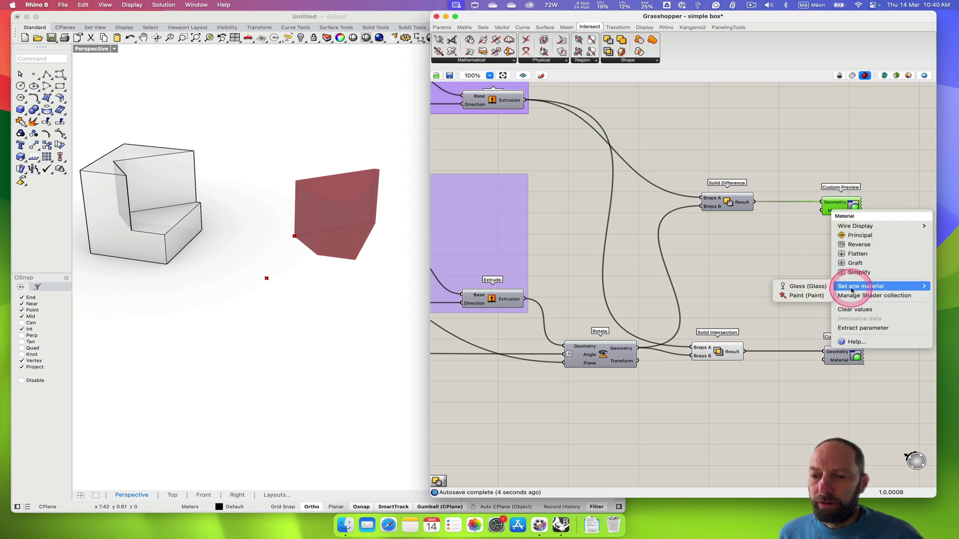
pyautogui.click(811, 295)
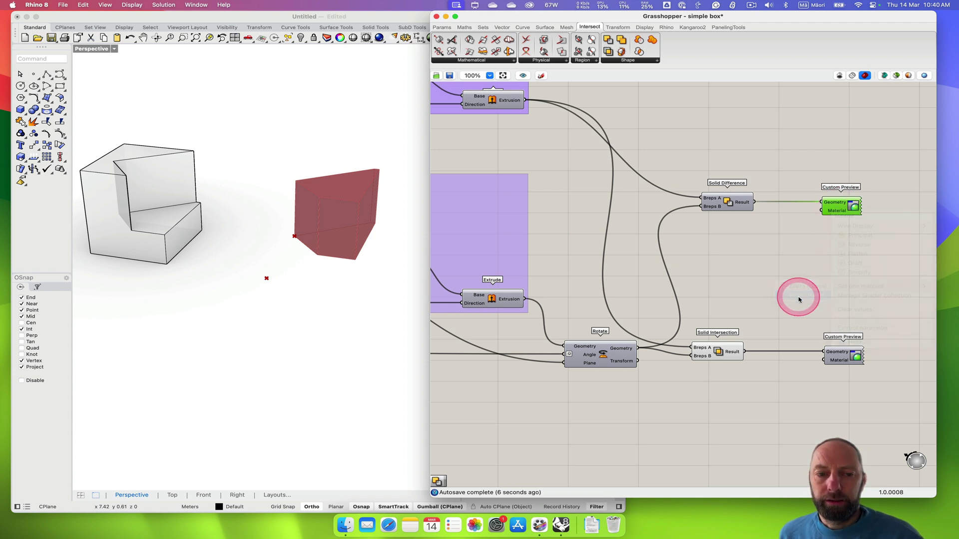
pyautogui.moveTo(838, 205); pyautogui.dragTo(843, 205)
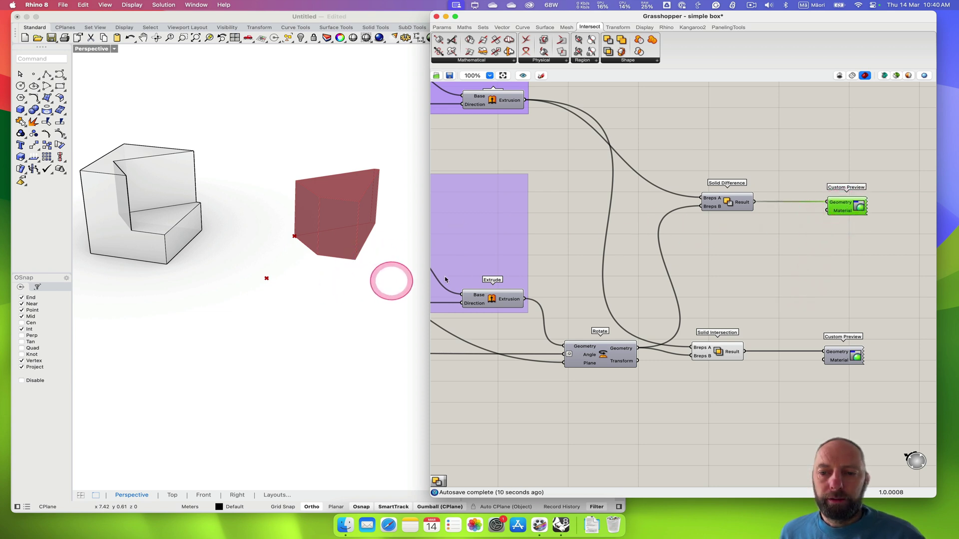
# Show the difference preview in Rhino and hide the red Solid Intersection preview
pyautogui.rightClick(861, 209)
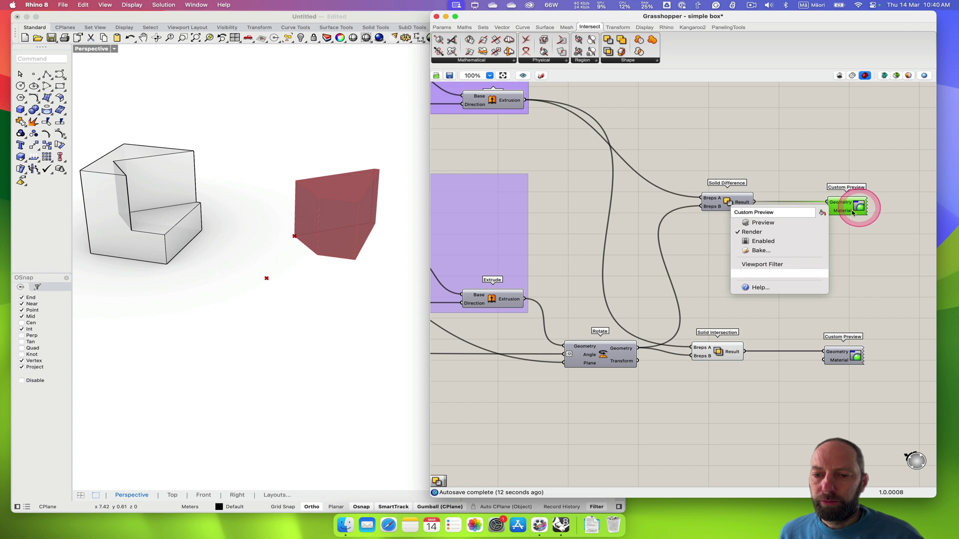
pyautogui.click(788, 220)
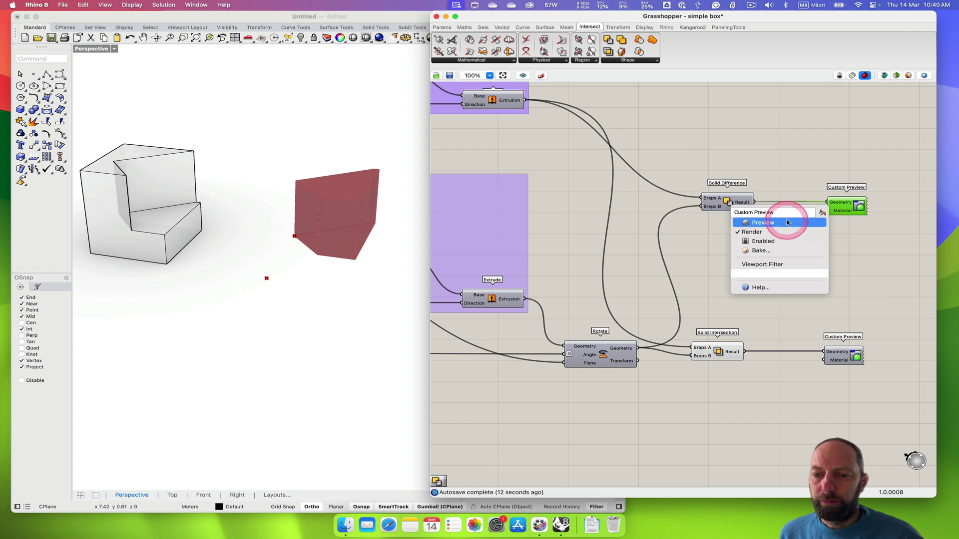
pyautogui.rightClick(855, 355)
pyautogui.click(719, 352)
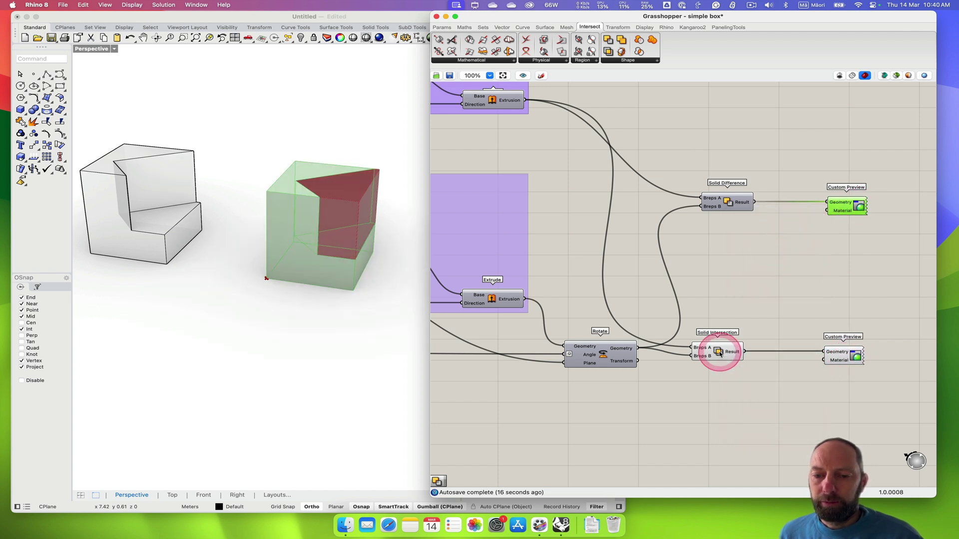
pyautogui.rightClick(719, 353)
pyautogui.click(731, 368)
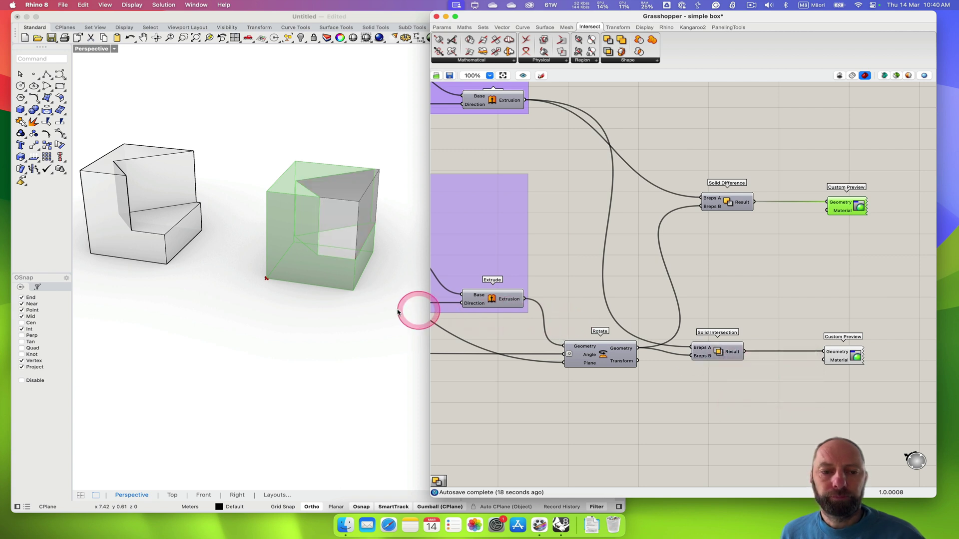
# Orbit and zoom the Perspective view to inspect both boxes
pyautogui.moveTo(346, 325)
pyautogui.mouseDown(button='right')
pyautogui.moveTo(321, 313)
pyautogui.moveTo(291, 331)
pyautogui.moveTo(343, 339)
pyautogui.moveTo(358, 323)
pyautogui.mouseUp(button='right')
pyautogui.moveTo(334, 288)
pyautogui.mouseDown()
pyautogui.moveTo(325, 315)
pyautogui.moveTo(310, 227)
pyautogui.moveTo(349, 190)
pyautogui.moveTo(349, 207)
pyautogui.moveTo(338, 211)
pyautogui.moveTo(342, 199)
pyautogui.moveTo(317, 230)
pyautogui.moveTo(338, 197)
pyautogui.mouseUp()
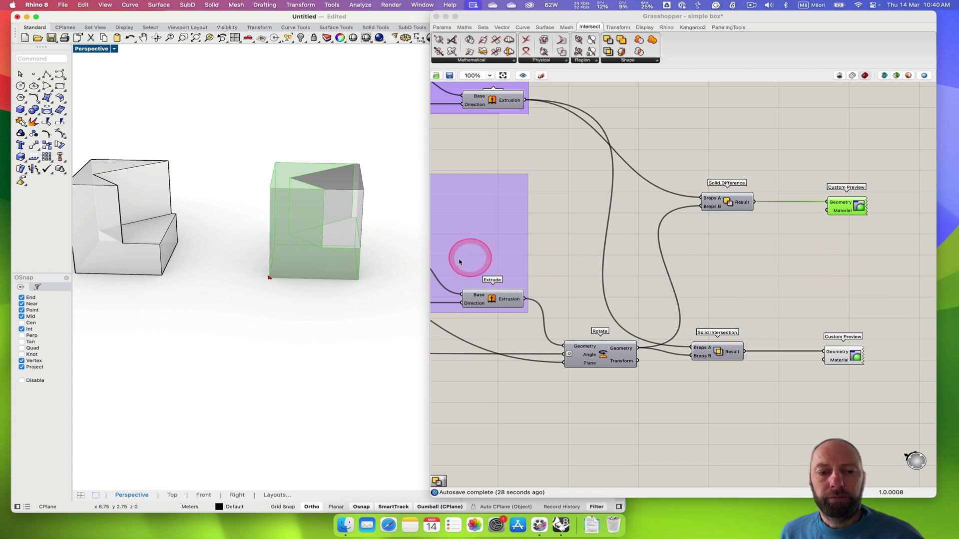
pyautogui.moveTo(399, 287); pyautogui.dragTo(379, 293, button='right')
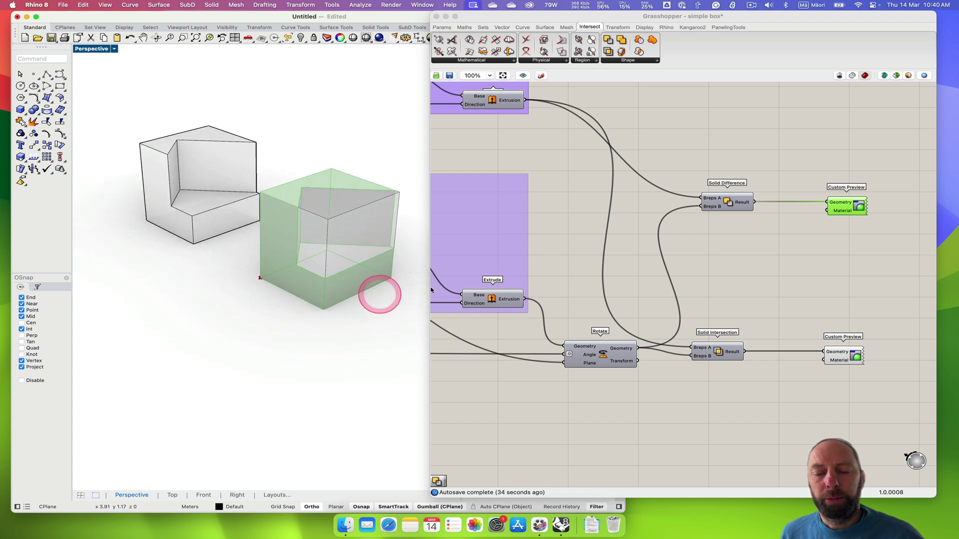
pyautogui.click(845, 293)
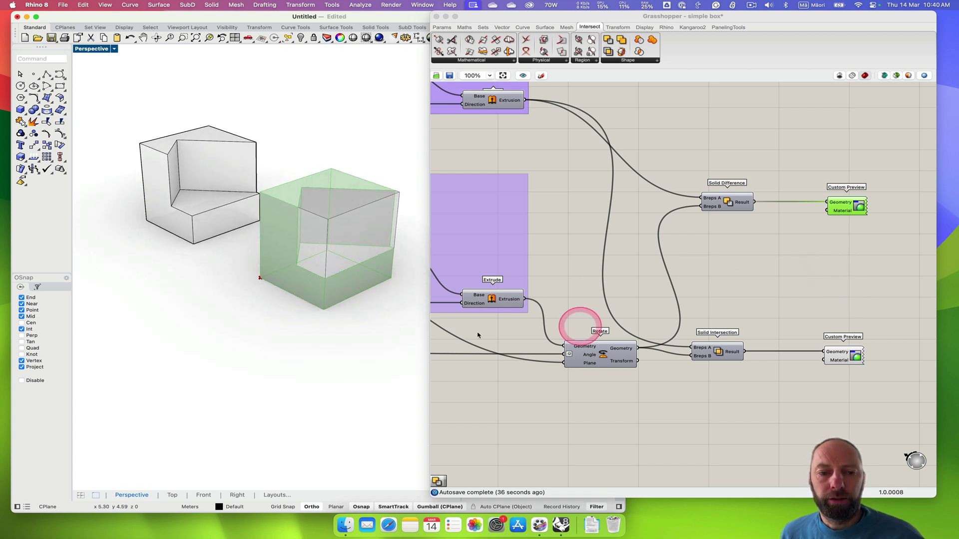
pyautogui.moveTo(343, 349); pyautogui.dragTo(346, 349, button='right')
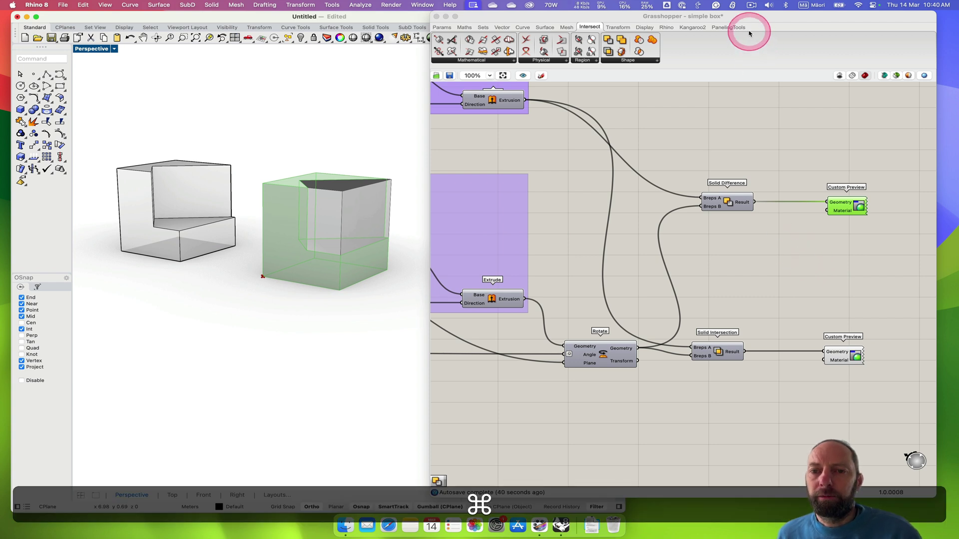
# Save the Rhino model as Box_01.3dm
pyautogui.press('super+s')
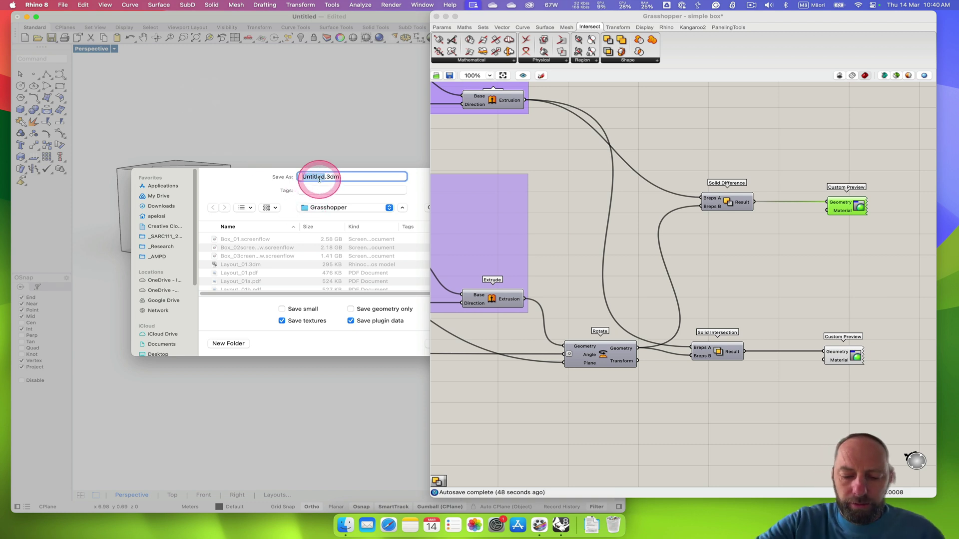
pyautogui.press('shift')
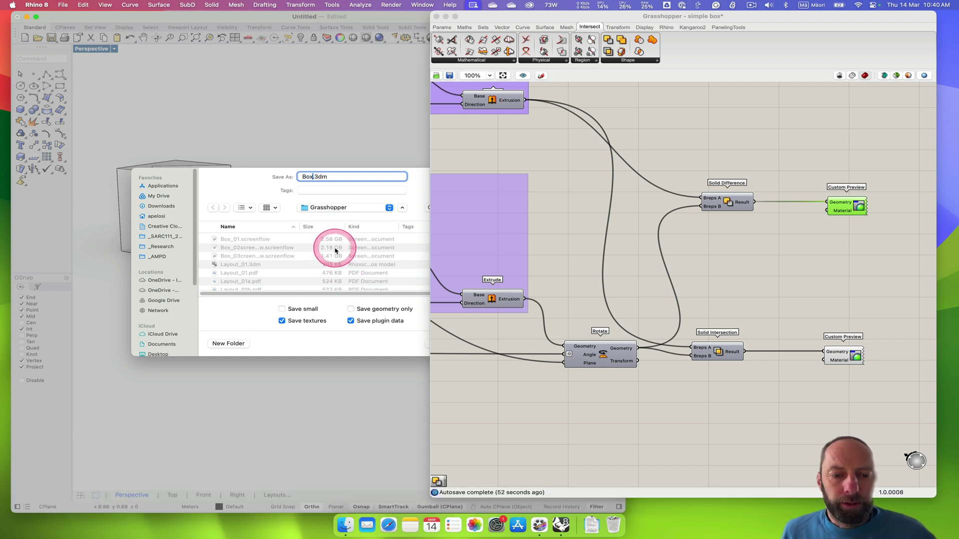
pyautogui.write('_01')
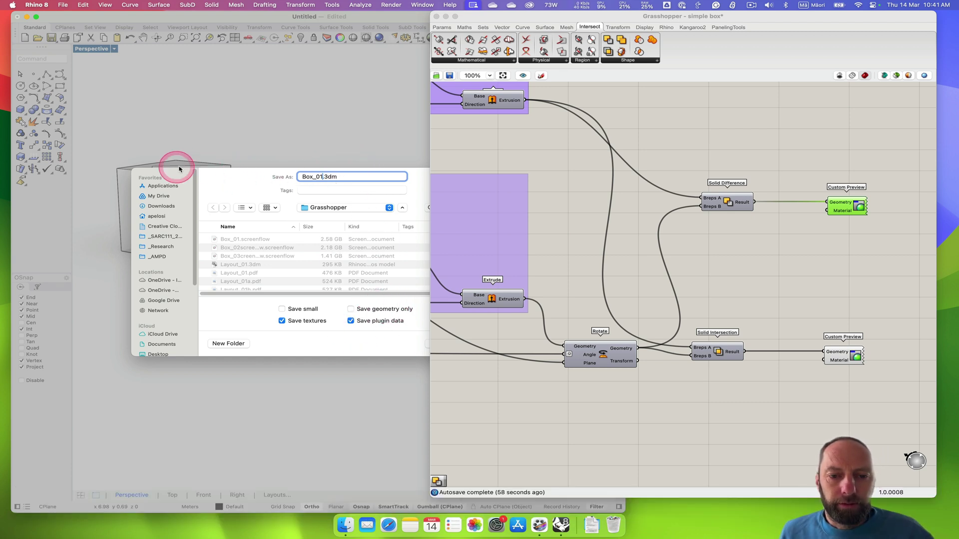
pyautogui.moveTo(430, 140); pyautogui.dragTo(531, 145)
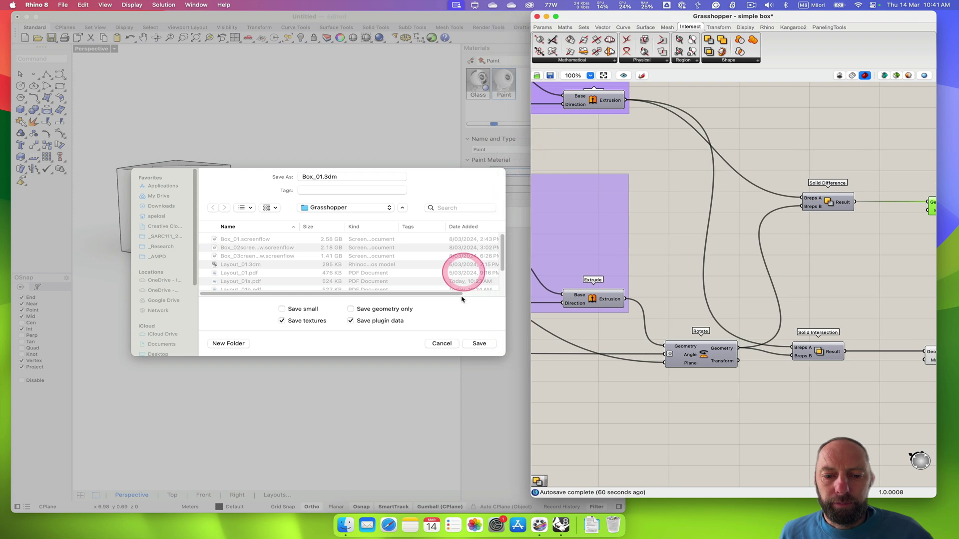
pyautogui.click(487, 342)
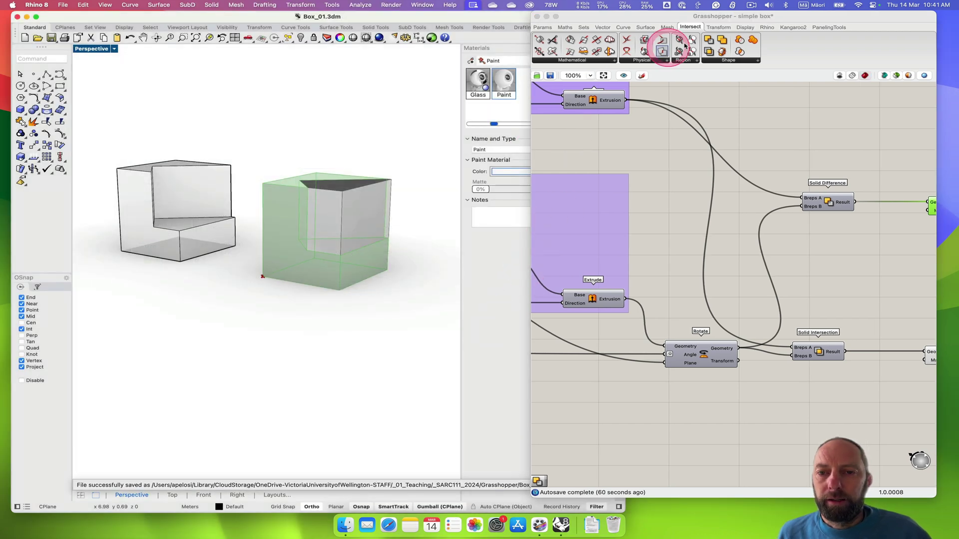
# Save the Grasshopper definition with Save Document
pyautogui.click(658, 18)
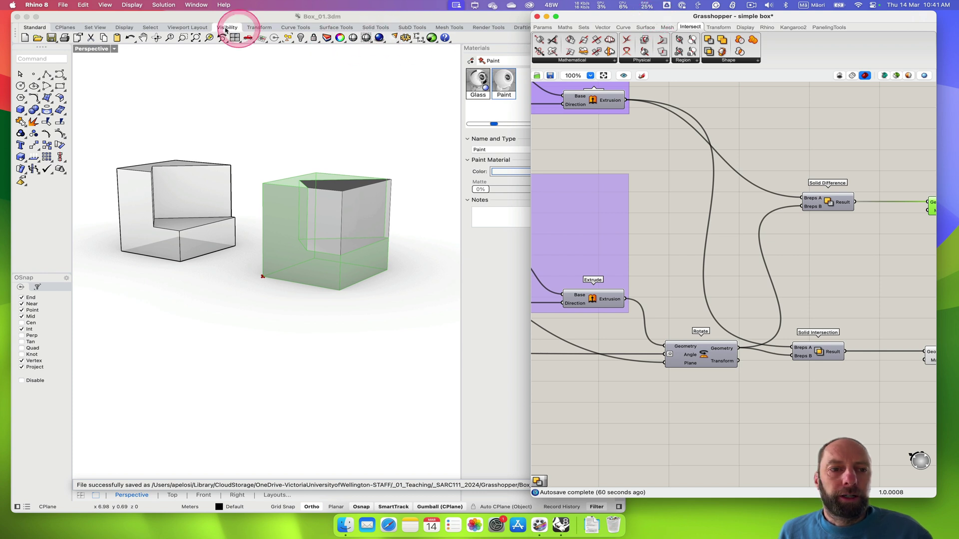
pyautogui.click(63, 5)
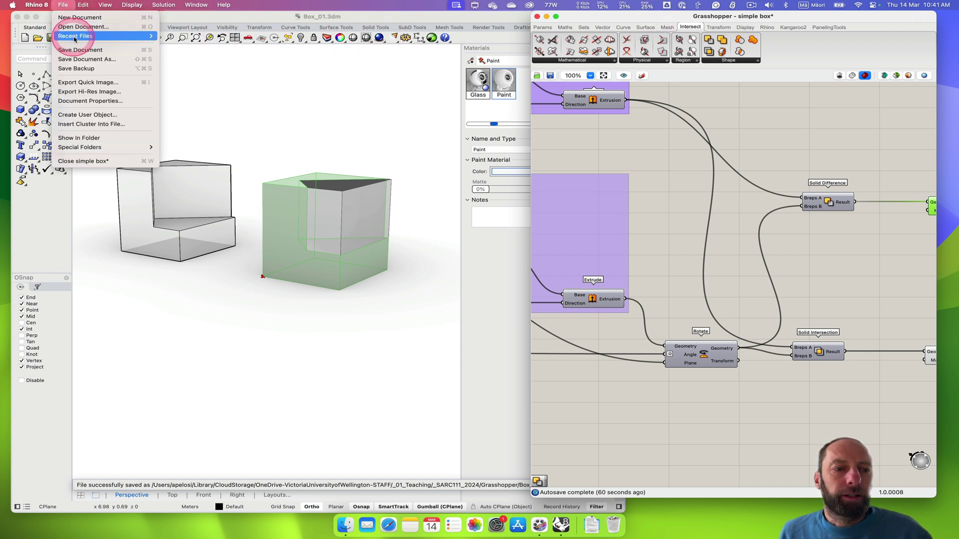
pyautogui.click(80, 51)
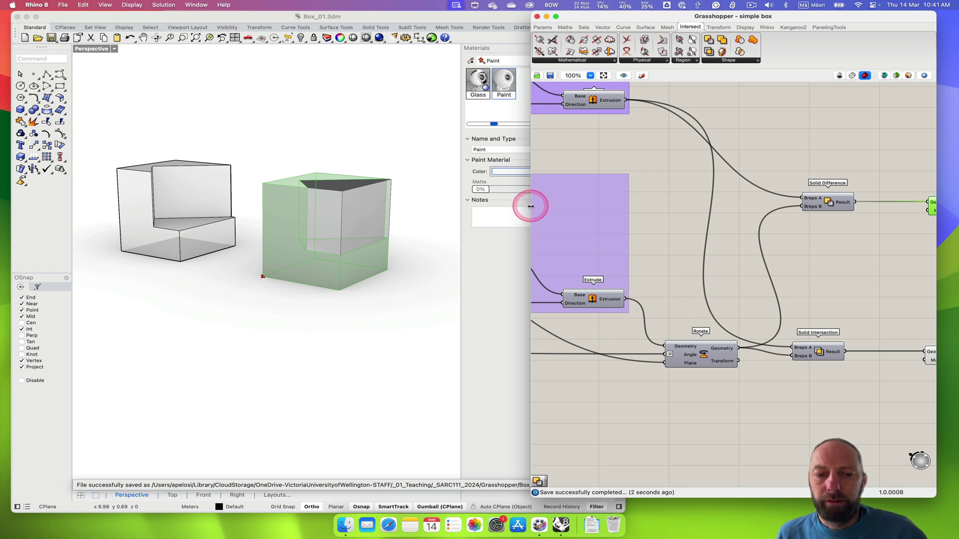
pyautogui.moveTo(531, 206); pyautogui.dragTo(441, 214)
# Bake the Solid Difference result onto Layer 02
pyautogui.click(867, 210)
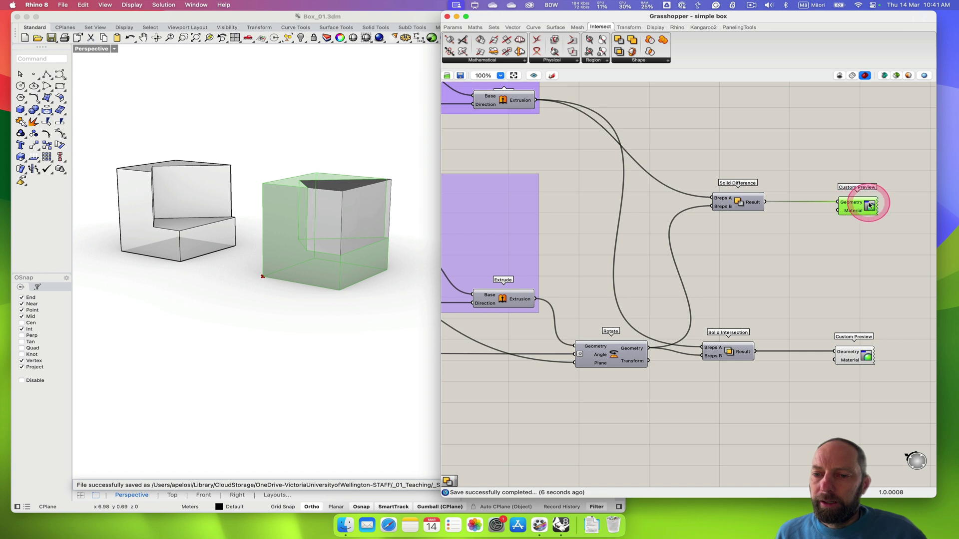
pyautogui.rightClick(852, 209)
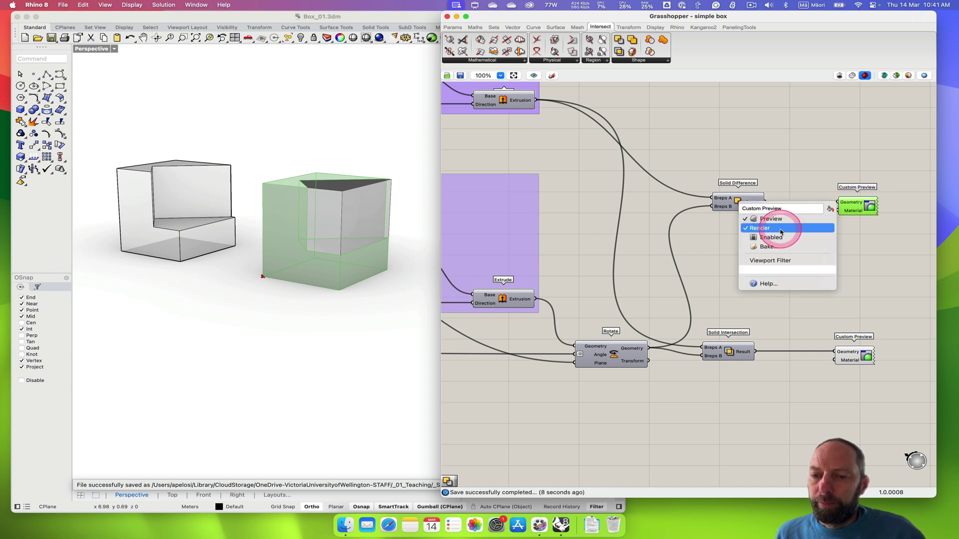
pyautogui.click(768, 246)
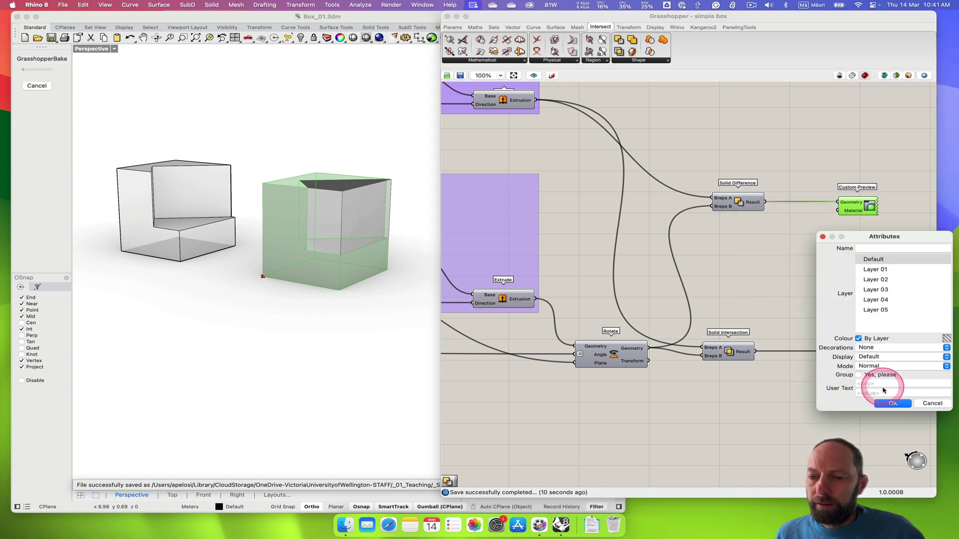
pyautogui.click(875, 279)
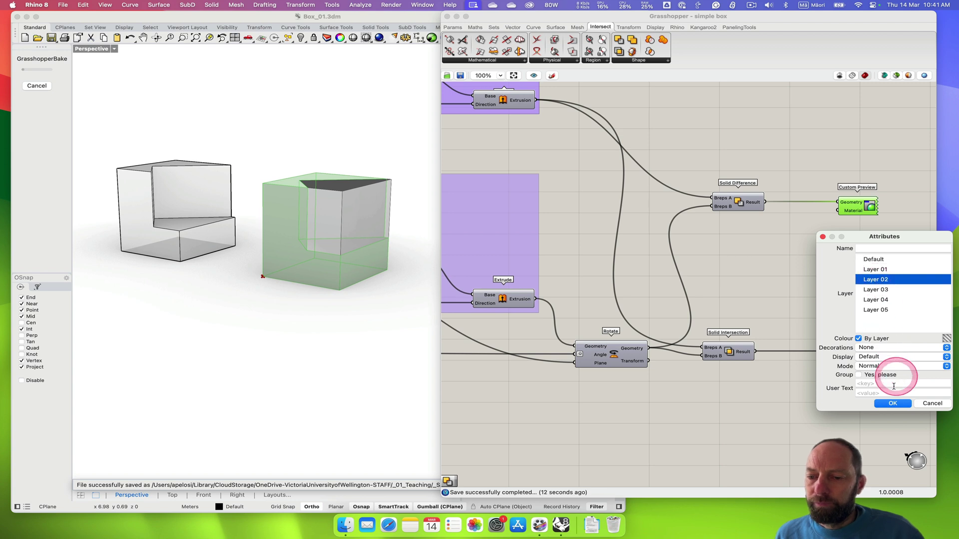
pyautogui.click(892, 403)
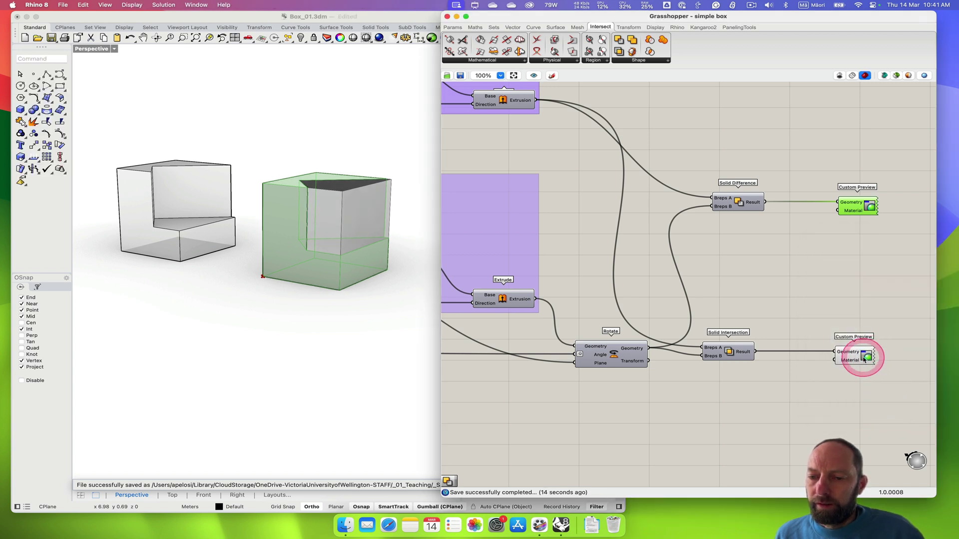
# Bake the intersection wedge onto Layer 02
pyautogui.click(864, 359)
pyautogui.rightClick(864, 359)
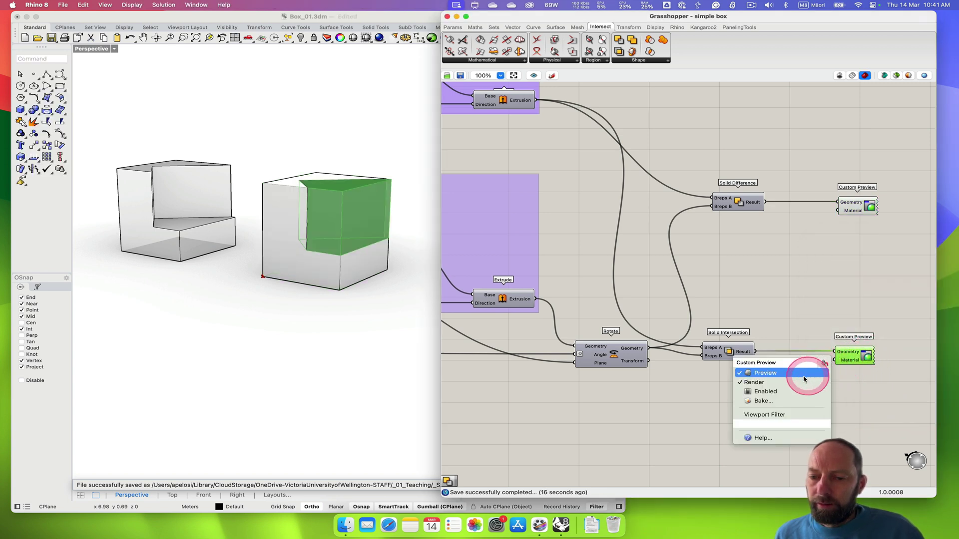
pyautogui.click(782, 401)
pyautogui.click(769, 359)
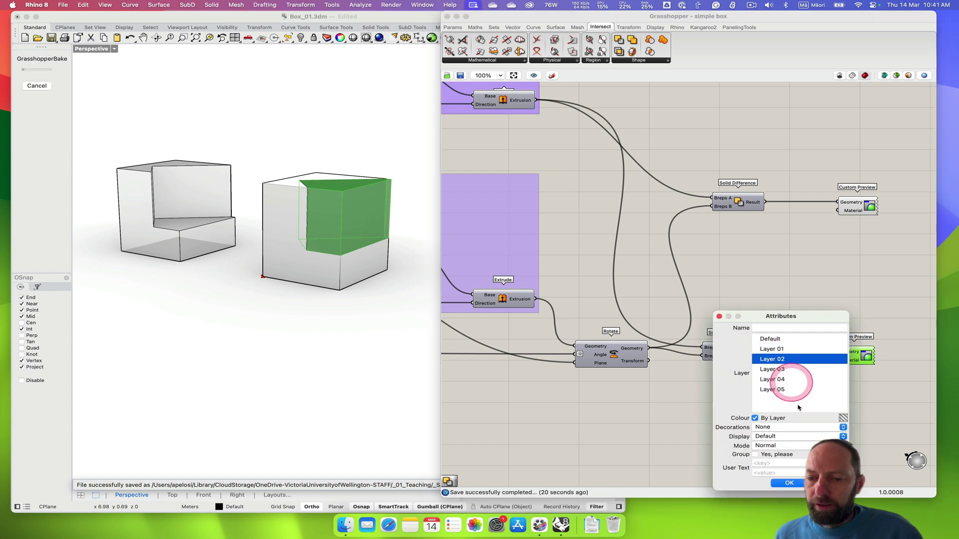
pyautogui.click(789, 482)
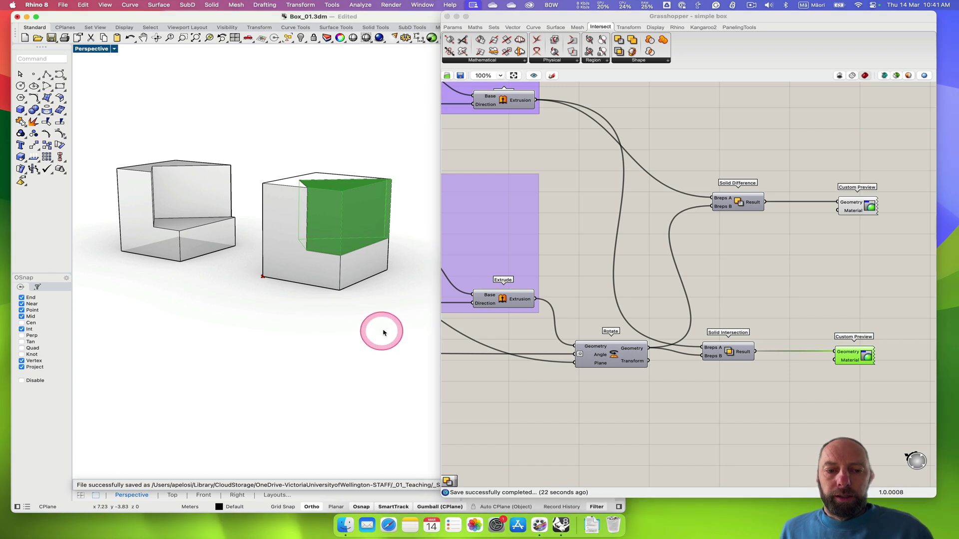
# Close Grasshopper and orbit the viewport to inspect the baked L-shaped solid and wedge
pyautogui.click(447, 16)
pyautogui.moveTo(367, 272); pyautogui.dragTo(413, 313, button='right')
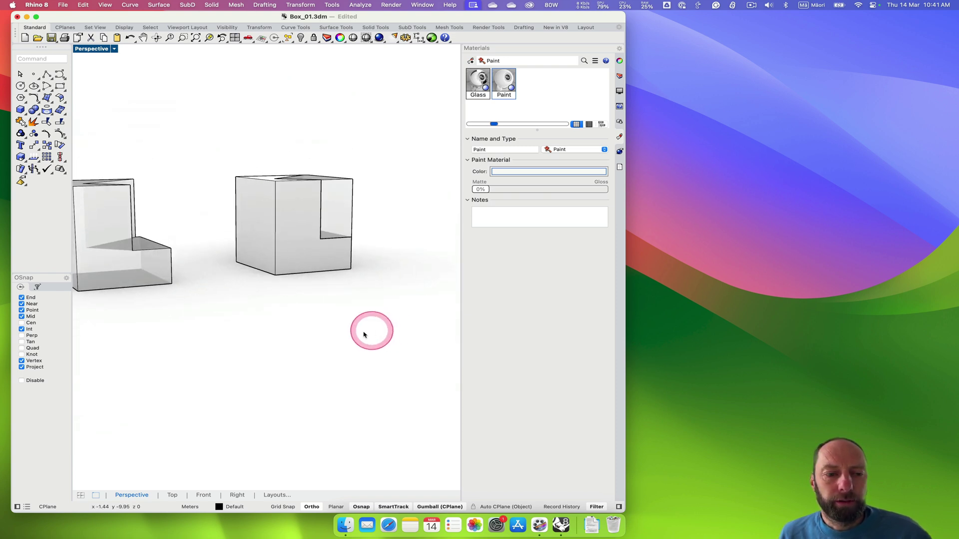
pyautogui.moveTo(363, 334); pyautogui.dragTo(315, 342, button='right')
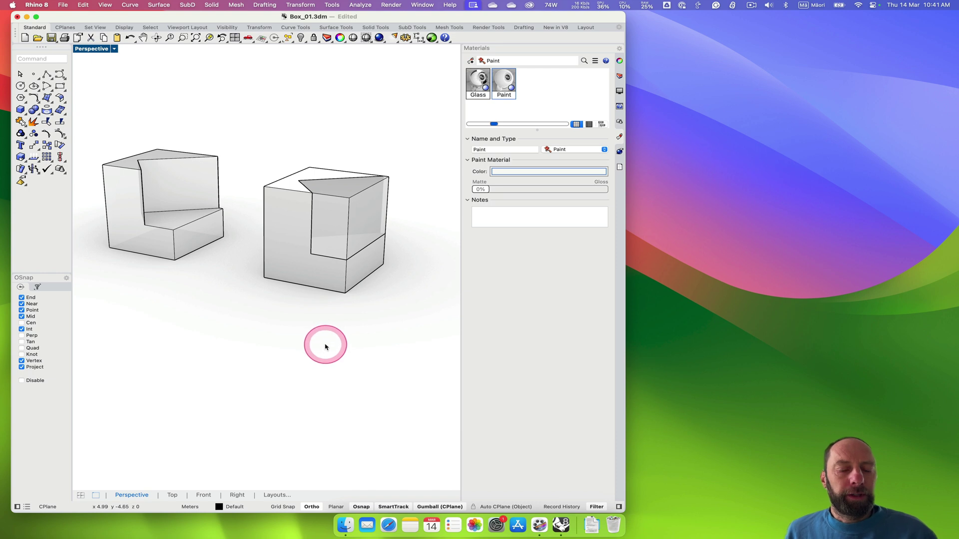
pyautogui.moveTo(210, 329); pyautogui.dragTo(188, 328, button='right')
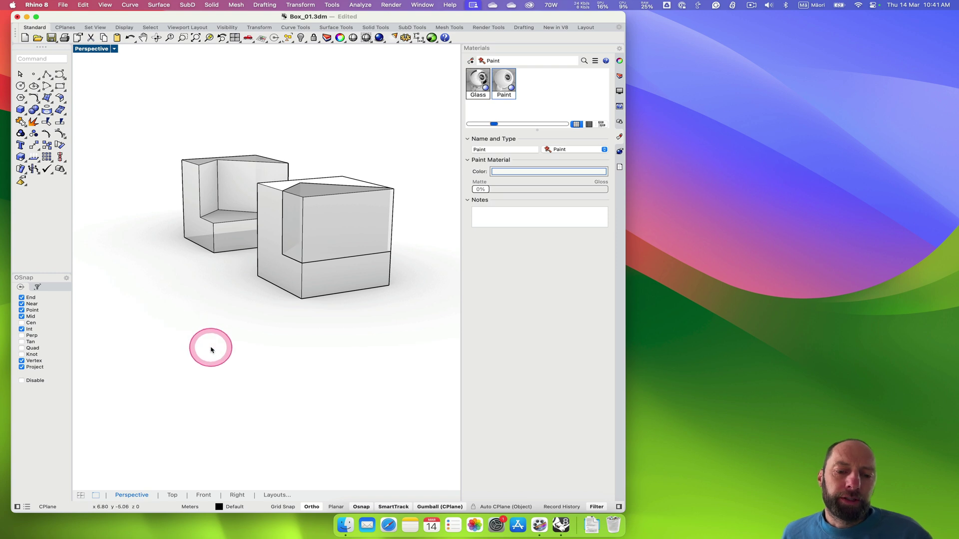